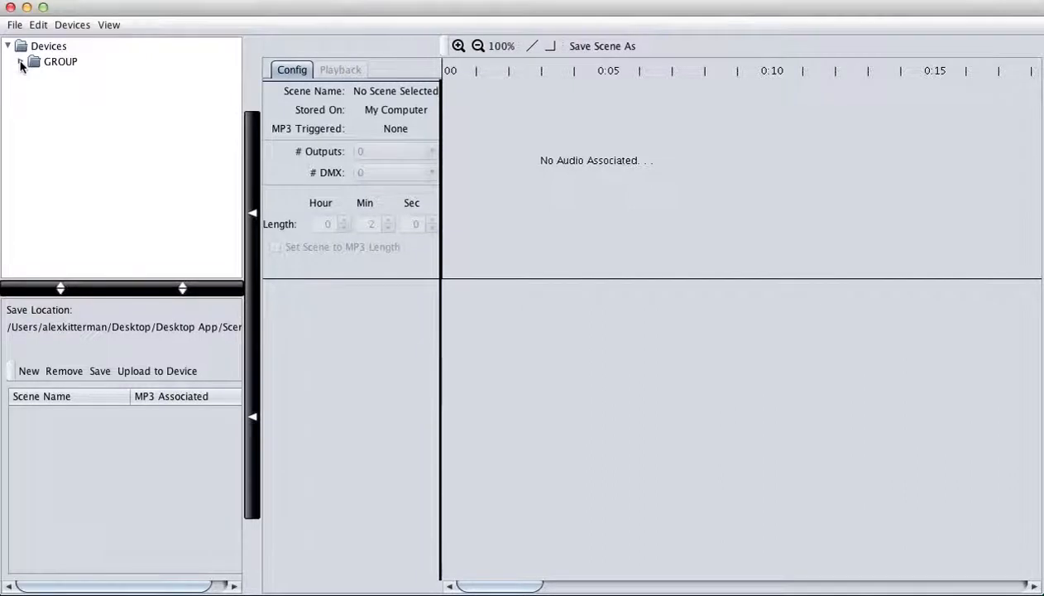
- Select the NAME device under GROUP and create a new scene on it
{"action": "left_click", "coordinate": [72, 77]}
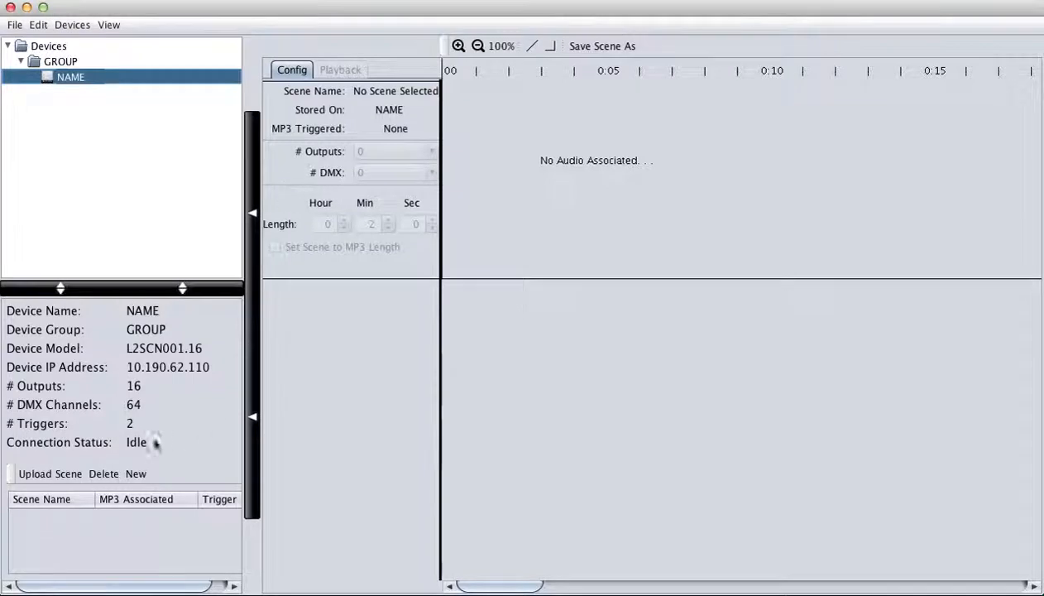
{"action": "left_click", "coordinate": [136, 475]}
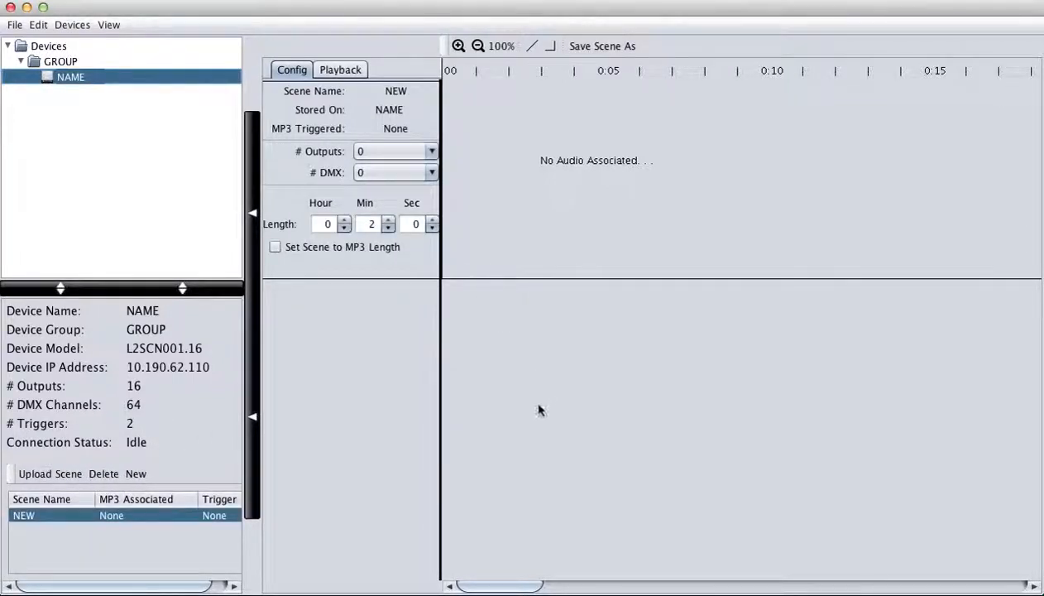
- Set the new scene's # Outputs to 4 and # DMX to 5 in the Config tab
{"action": "left_click", "coordinate": [385, 153]}
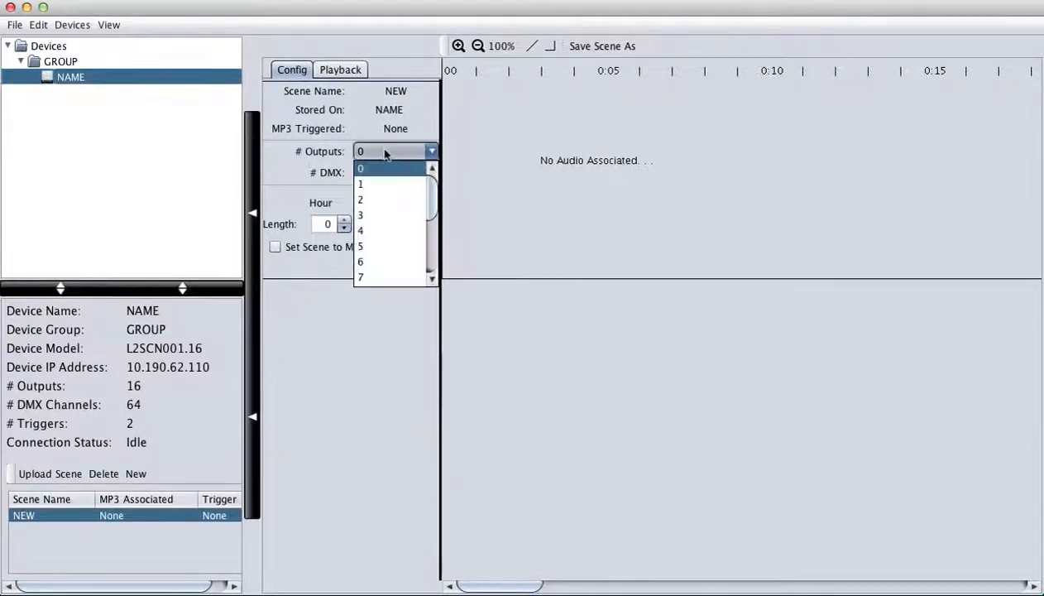
{"action": "left_click", "coordinate": [380, 231]}
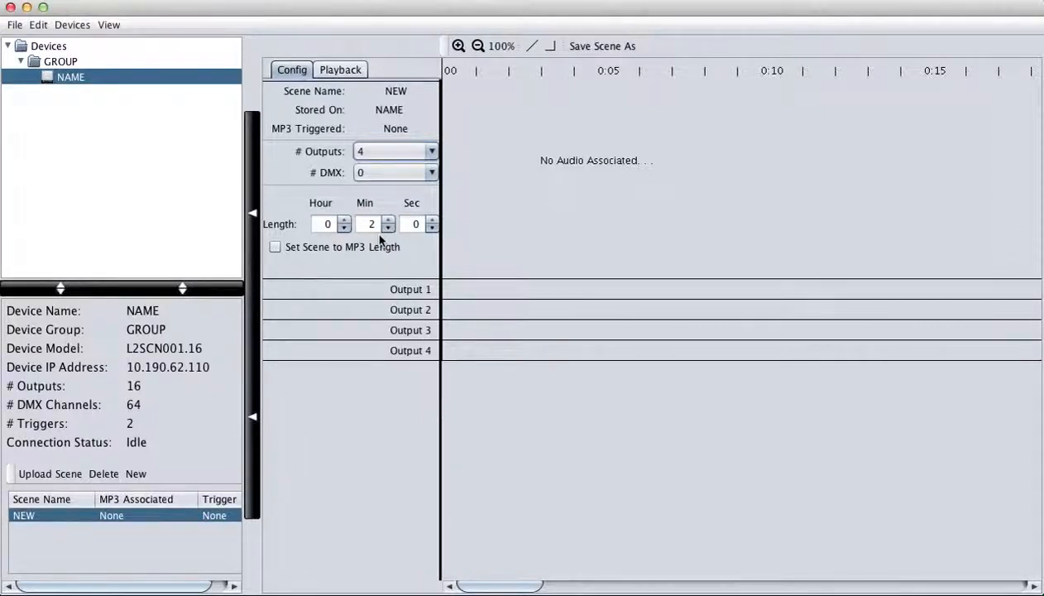
{"action": "left_click", "coordinate": [409, 172]}
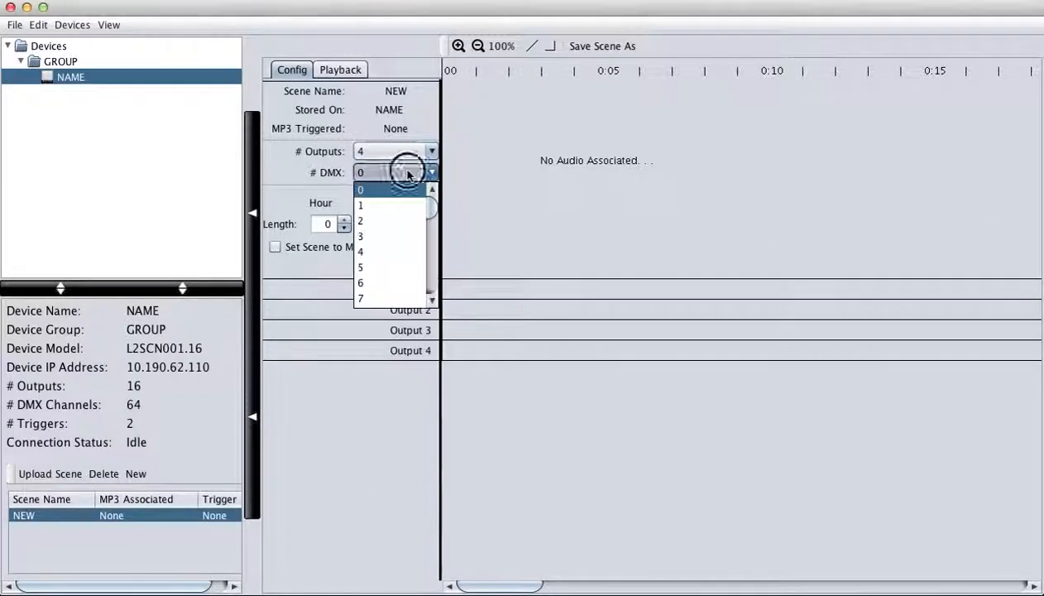
{"action": "left_click", "coordinate": [398, 268]}
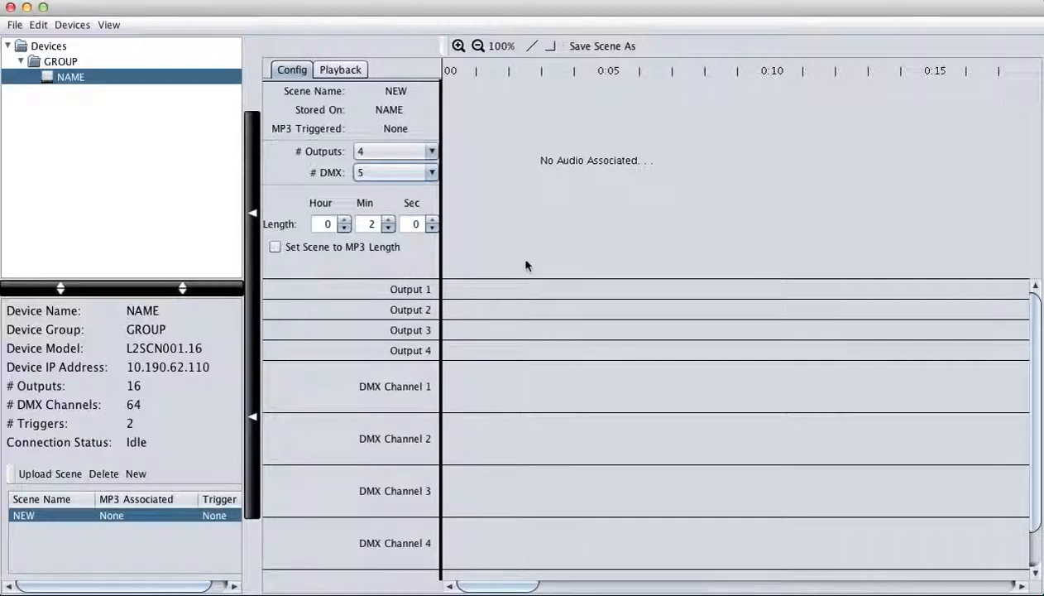
- Draw timed on-blocks across the Output 1–4 rows over the first 20 seconds
{"action": "mouse_move", "coordinate": [447, 290]}
{"action": "left_mouse_down"}
{"action": "mouse_move", "coordinate": [477, 288]}
{"action": "mouse_move", "coordinate": [524, 313]}
{"action": "left_mouse_up"}
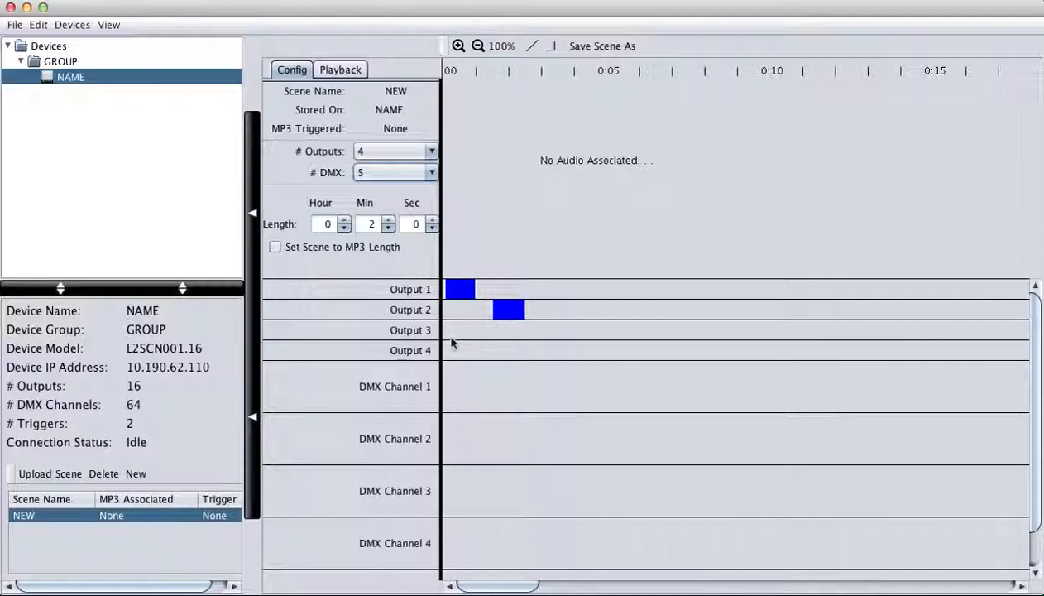
{"action": "mouse_move", "coordinate": [449, 332]}
{"action": "left_mouse_down"}
{"action": "mouse_move", "coordinate": [530, 351]}
{"action": "mouse_move", "coordinate": [589, 330]}
{"action": "left_mouse_up"}
{"action": "left_click_drag", "start_coordinate": [556, 289], "coordinate": [653, 309]}
{"action": "left_click_drag", "start_coordinate": [621, 350], "coordinate": [650, 351]}
{"action": "left_click_drag", "start_coordinate": [719, 332], "coordinate": [949, 332]}
{"action": "left_click_drag", "start_coordinate": [756, 289], "coordinate": [934, 288]}
{"action": "left_click_drag", "start_coordinate": [844, 350], "coordinate": [972, 360]}
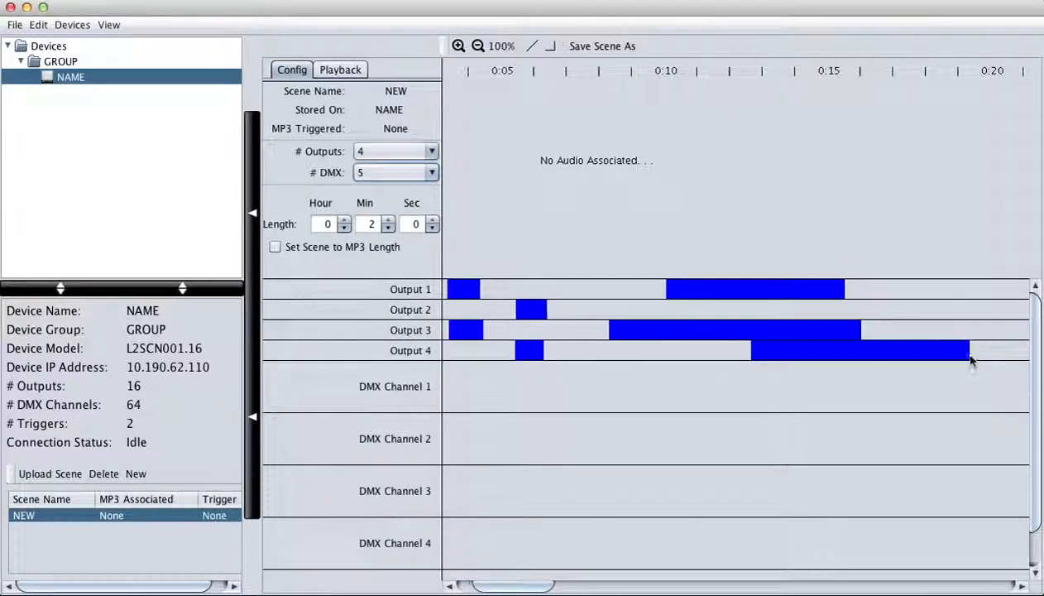
- Scroll the timeline back to 00 and enlarge the DMX Channel 2 track
{"action": "left_click_drag", "start_coordinate": [517, 585], "coordinate": [457, 584]}
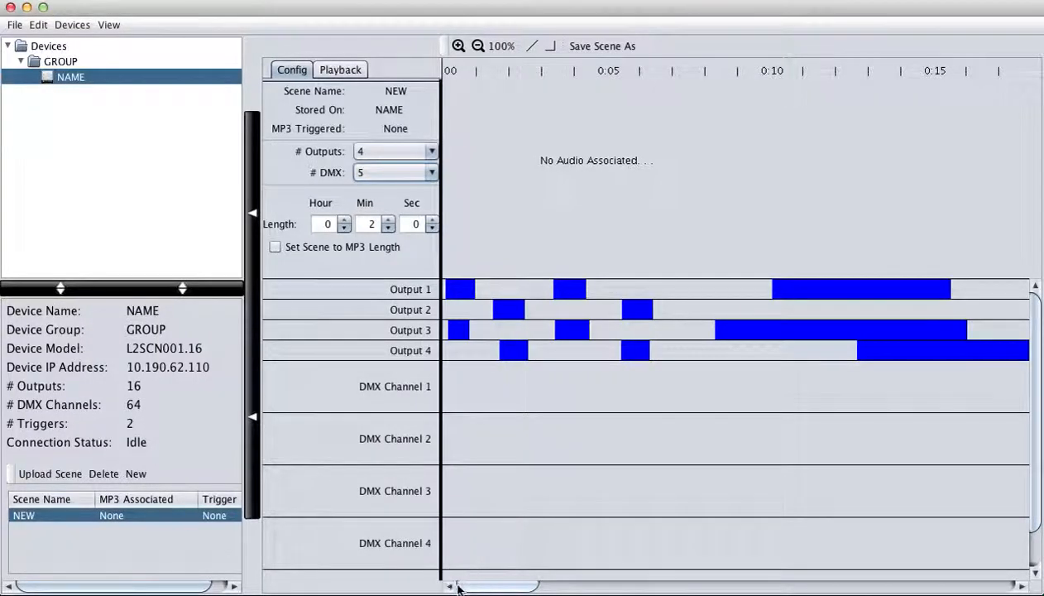
{"action": "left_click", "coordinate": [477, 439]}
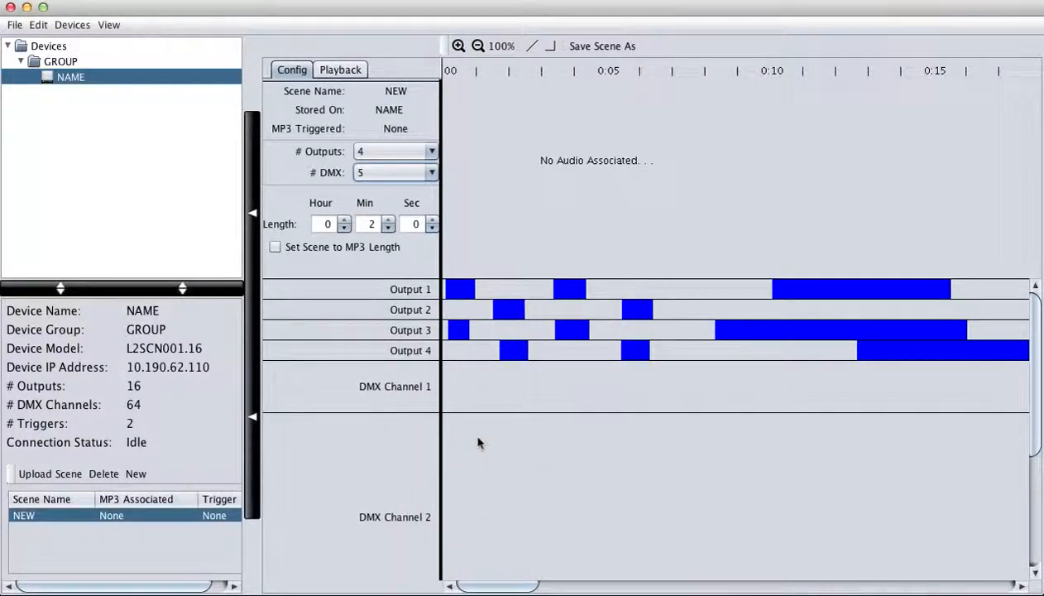
{"action": "scroll", "coordinate": [418, 478], "scroll_direction": "down", "scroll_amount": 3}
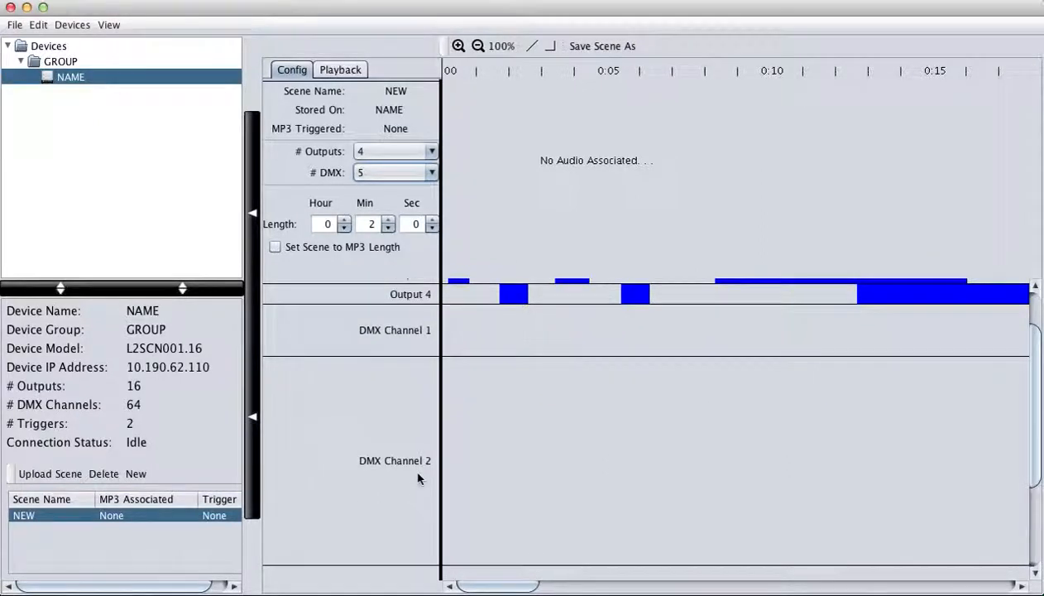
- Draw a DMX Channel 2 level curve dipping from 148 to 92, then rising to 248 near 0:15
{"action": "left_click", "coordinate": [533, 47]}
{"action": "left_click", "coordinate": [489, 453]}
{"action": "left_click_drag", "start_coordinate": [491, 458], "coordinate": [451, 374]}
{"action": "left_click_drag", "start_coordinate": [447, 411], "coordinate": [447, 563]}
{"action": "left_click", "coordinate": [487, 395]}
{"action": "left_click_drag", "start_coordinate": [487, 395], "coordinate": [465, 364]}
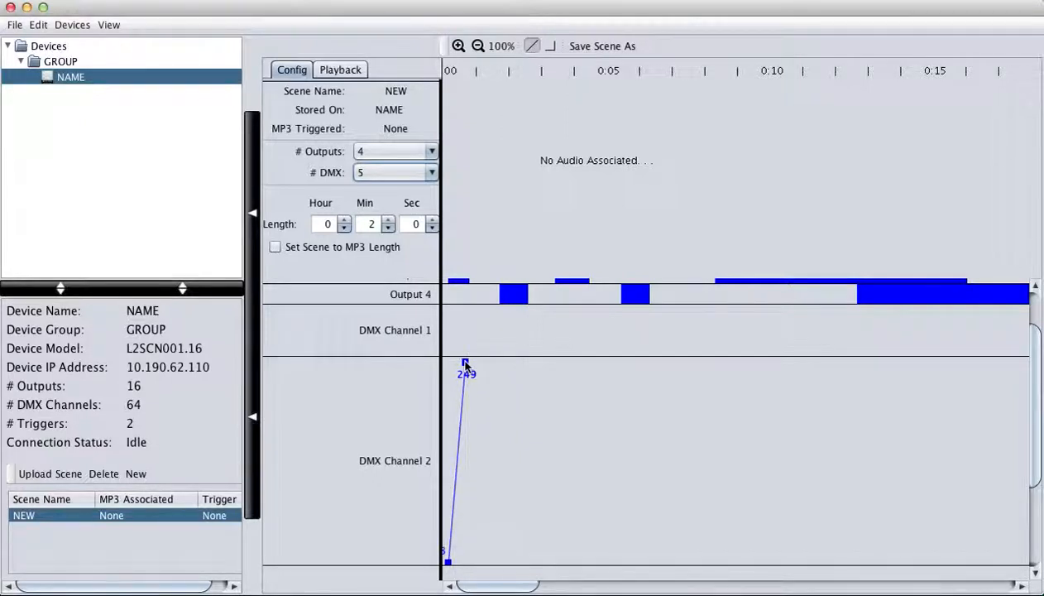
{"action": "left_click", "coordinate": [918, 365]}
{"action": "left_click_drag", "start_coordinate": [918, 365], "coordinate": [748, 448]}
{"action": "left_click", "coordinate": [902, 396]}
{"action": "left_click_drag", "start_coordinate": [901, 395], "coordinate": [860, 490]}
{"action": "left_click", "coordinate": [944, 411]}
{"action": "left_click_drag", "start_coordinate": [952, 402], "coordinate": [940, 362]}
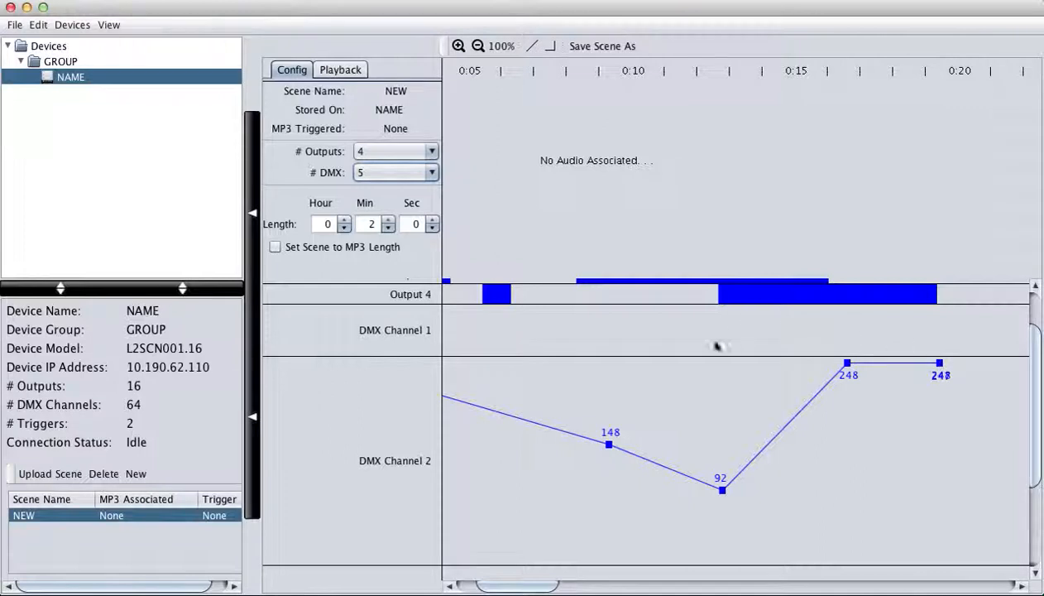
- Collapse DMX Channel 2 and expand DMX Channel 3 with the line tool selected
{"action": "left_click", "coordinate": [631, 519]}
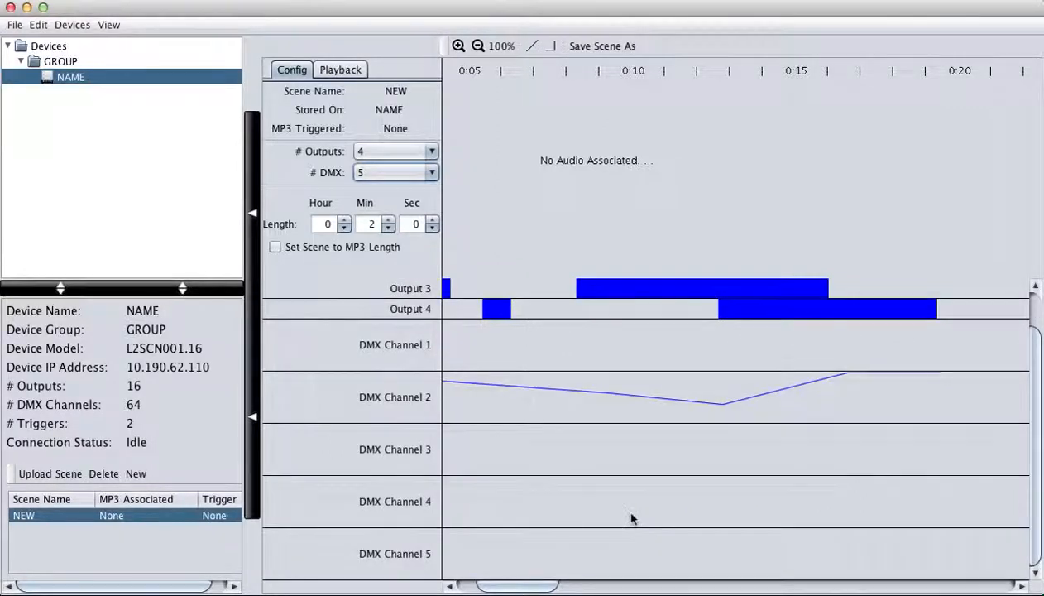
{"action": "left_click", "coordinate": [545, 466]}
{"action": "scroll", "coordinate": [525, 476], "scroll_direction": "down", "scroll_amount": 3}
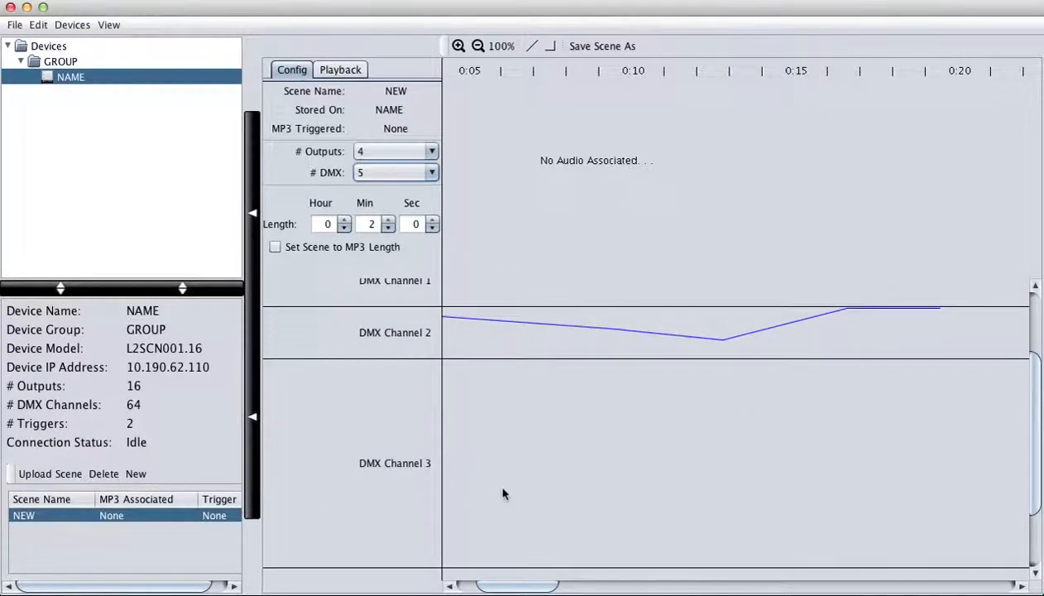
{"action": "scroll", "coordinate": [502, 493], "scroll_direction": "down", "scroll_amount": 1}
{"action": "left_click", "coordinate": [532, 46]}
{"action": "scroll", "coordinate": [450, 529], "scroll_direction": "left", "scroll_amount": 6}
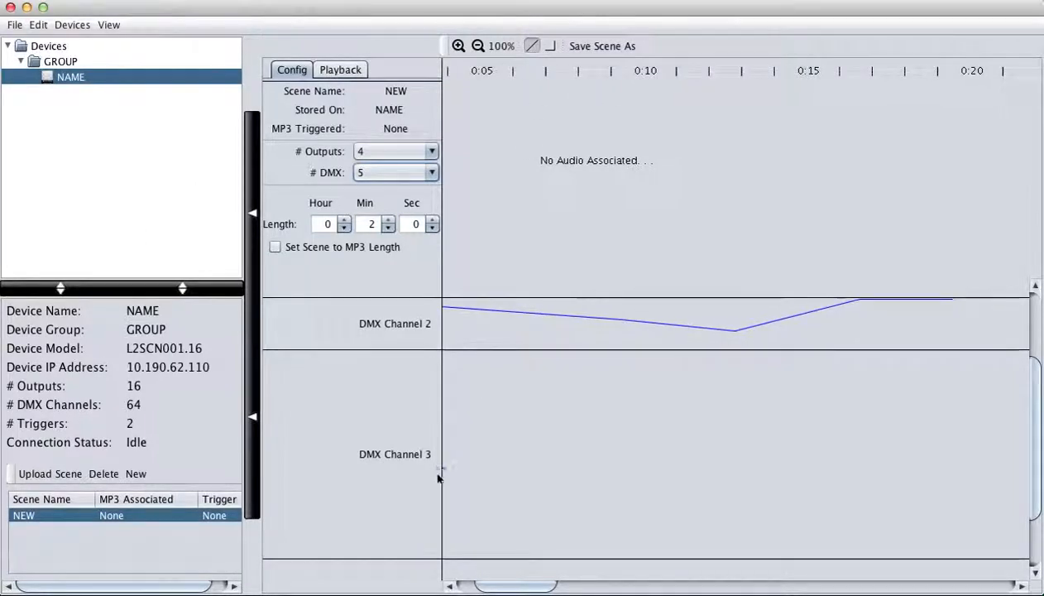
- Draw a DMX Channel 3 level line at about 238 from the start to about 0:20
{"action": "left_click", "coordinate": [444, 550]}
{"action": "left_click_drag", "start_coordinate": [445, 554], "coordinate": [445, 357]}
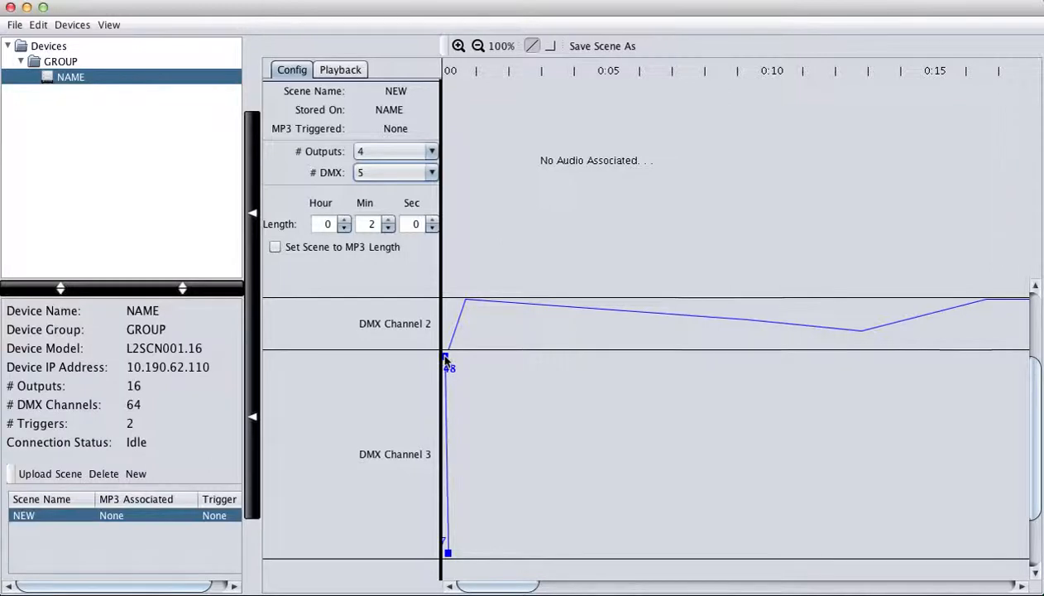
{"action": "mouse_move", "coordinate": [447, 553]}
{"action": "left_mouse_down"}
{"action": "mouse_move", "coordinate": [821, 426]}
{"action": "mouse_move", "coordinate": [848, 397]}
{"action": "mouse_move", "coordinate": [475, 368]}
{"action": "mouse_move", "coordinate": [448, 355]}
{"action": "mouse_move", "coordinate": [753, 366]}
{"action": "mouse_move", "coordinate": [996, 356]}
{"action": "mouse_move", "coordinate": [927, 358]}
{"action": "left_mouse_up"}
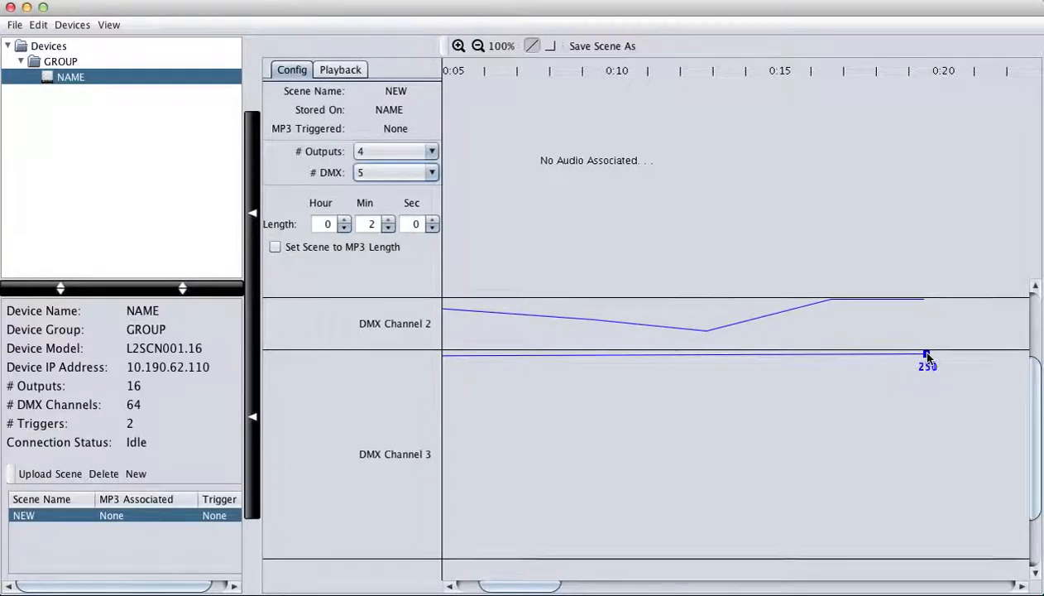
{"action": "double_click", "coordinate": [818, 430]}
- Draw a high, nearly flat DMX Channel 4 level line to about 0:20
{"action": "double_click", "coordinate": [475, 508]}
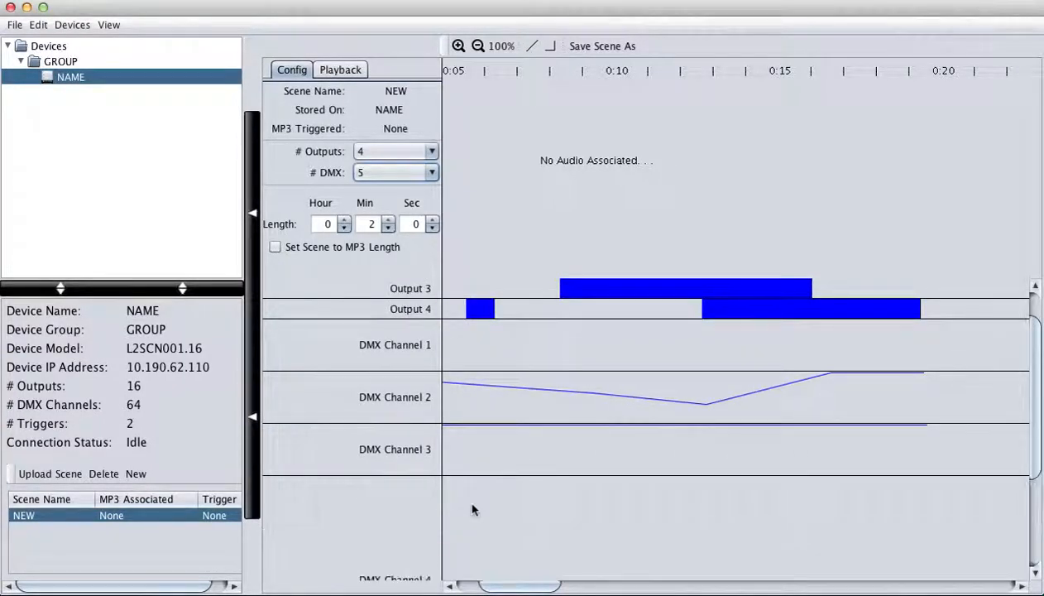
{"action": "scroll", "coordinate": [476, 506], "scroll_direction": "down", "scroll_amount": 2}
{"action": "left_click", "coordinate": [533, 48]}
{"action": "left_click_drag", "start_coordinate": [446, 446], "coordinate": [941, 407]}
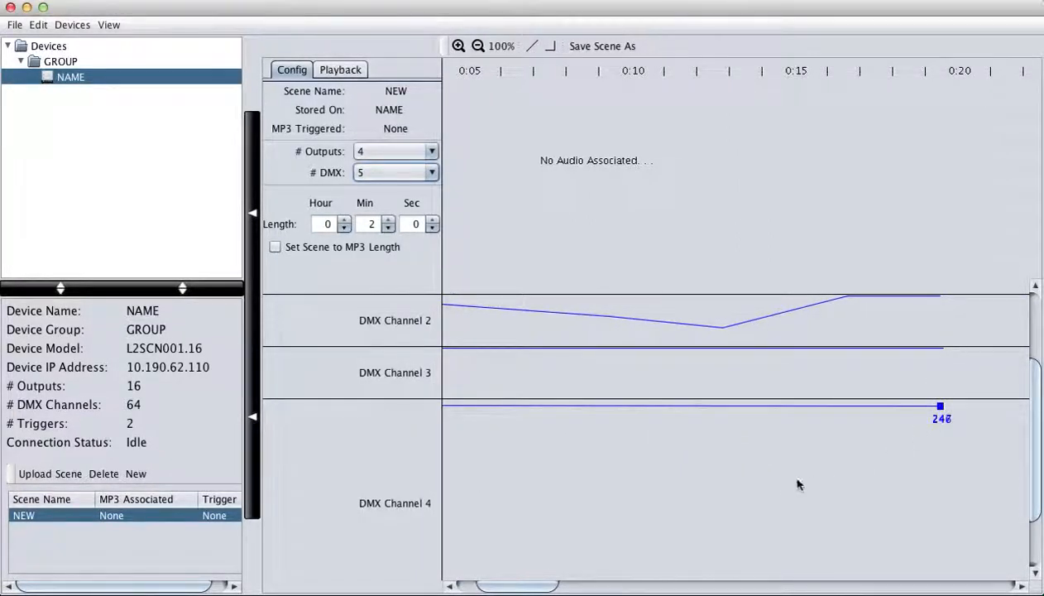
{"action": "scroll", "coordinate": [794, 484], "scroll_direction": "up", "scroll_amount": 2}
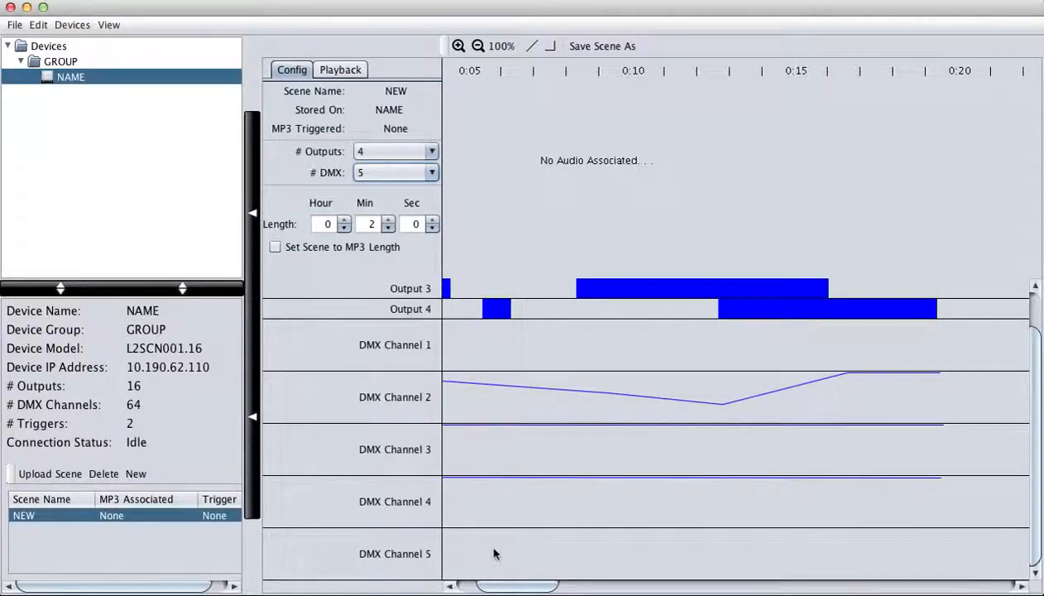
{"action": "scroll", "coordinate": [494, 554], "scroll_direction": "down", "scroll_amount": 3}
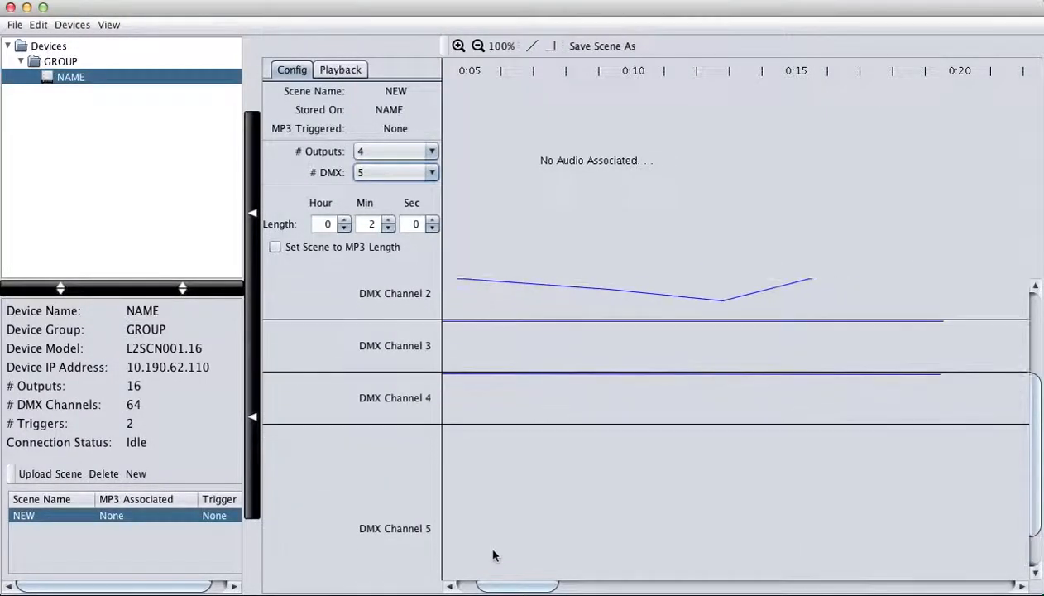
{"action": "scroll", "coordinate": [494, 554], "scroll_direction": "down", "scroll_amount": 2}
- Draw a flat DMX Channel 5 line holding at 250 to about 0:20
{"action": "left_click", "coordinate": [531, 46]}
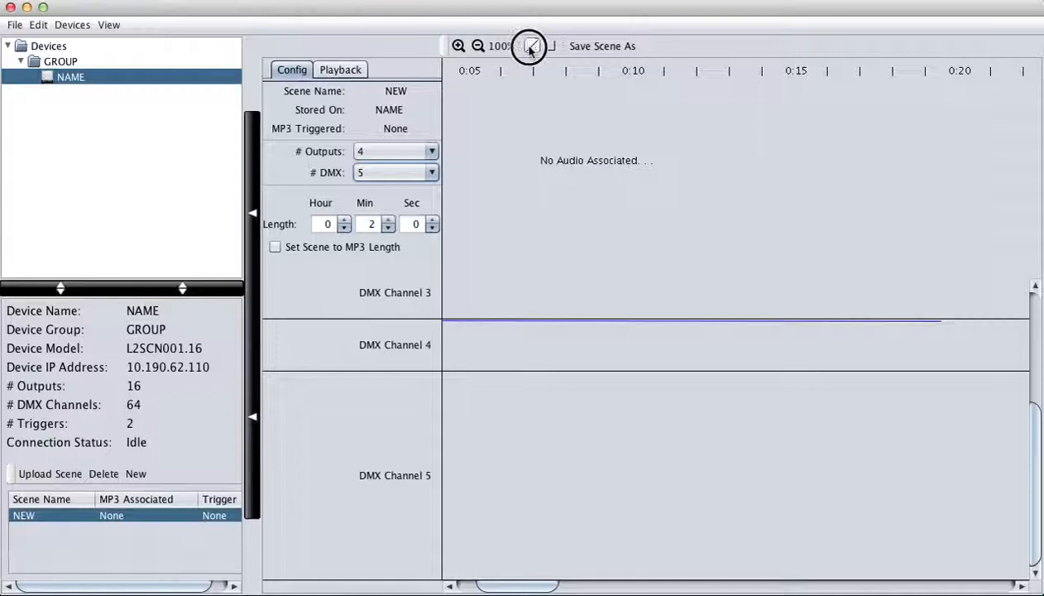
{"action": "scroll", "coordinate": [448, 380], "scroll_direction": "left", "scroll_amount": 5}
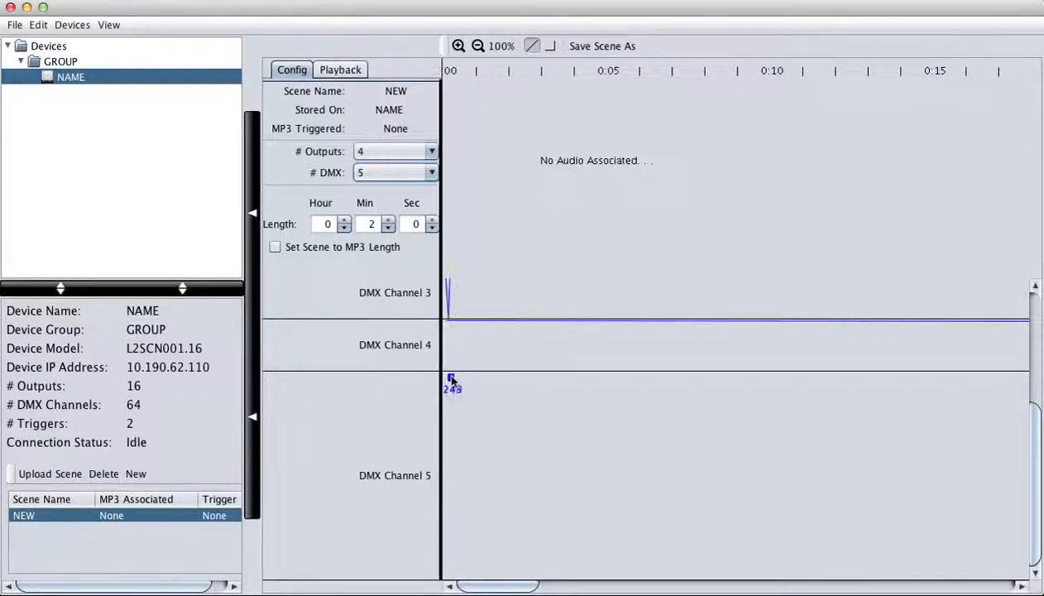
{"action": "mouse_move", "coordinate": [447, 378]}
{"action": "left_mouse_down"}
{"action": "mouse_move", "coordinate": [1026, 390]}
{"action": "mouse_move", "coordinate": [935, 396]}
{"action": "mouse_move", "coordinate": [921, 378]}
{"action": "left_mouse_up"}
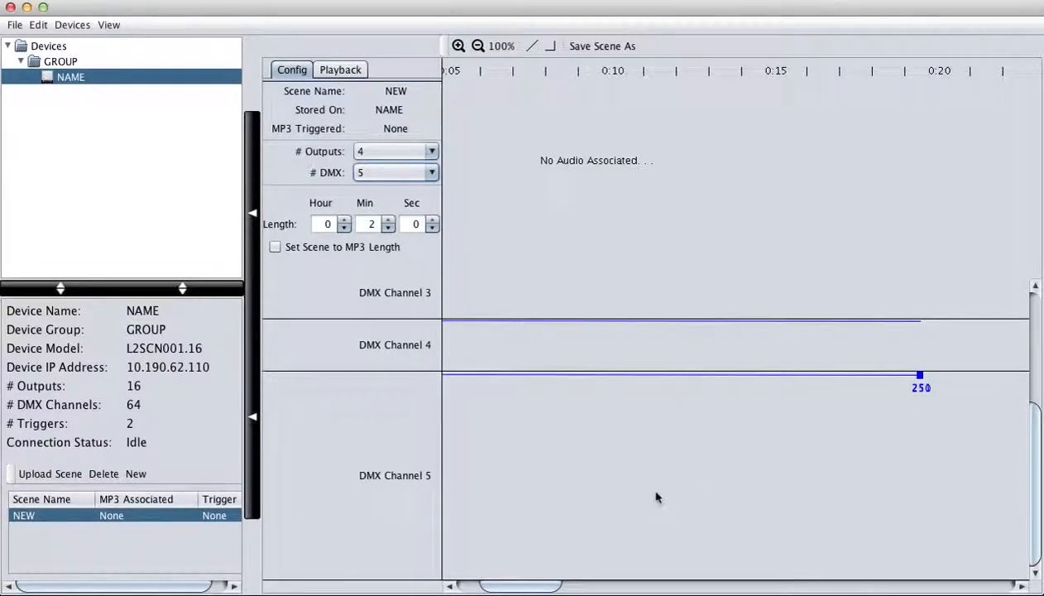
{"action": "scroll", "coordinate": [657, 496], "scroll_direction": "up", "scroll_amount": 3}
{"action": "scroll", "coordinate": [547, 340], "scroll_direction": "up", "scroll_amount": 2}
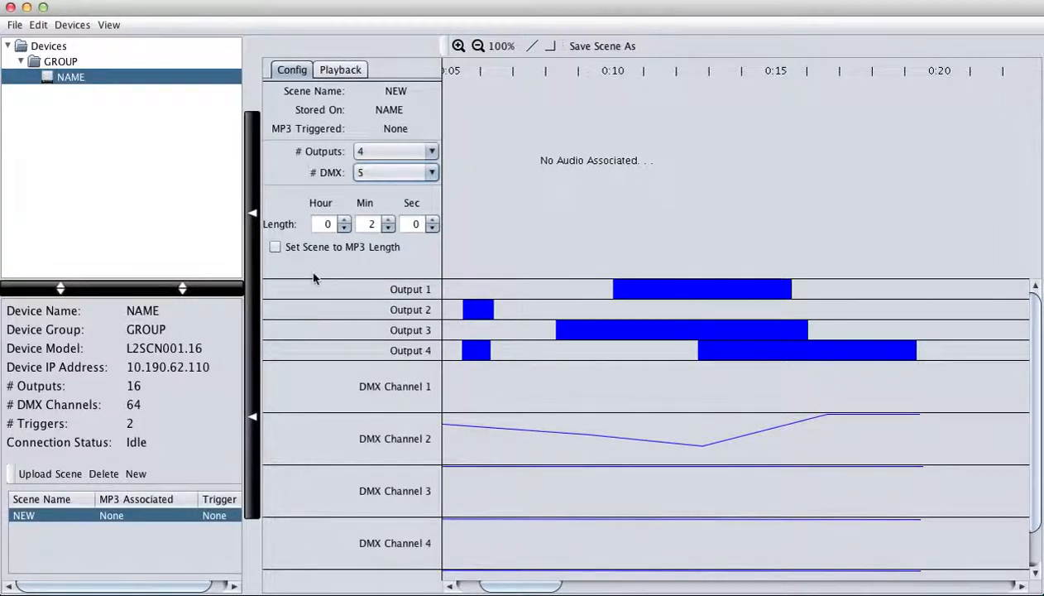
- Associate LAUGHTER.MP3 with the NEW scene as its trigger audio
{"action": "double_click", "coordinate": [165, 517]}
{"action": "left_click", "coordinate": [607, 288]}
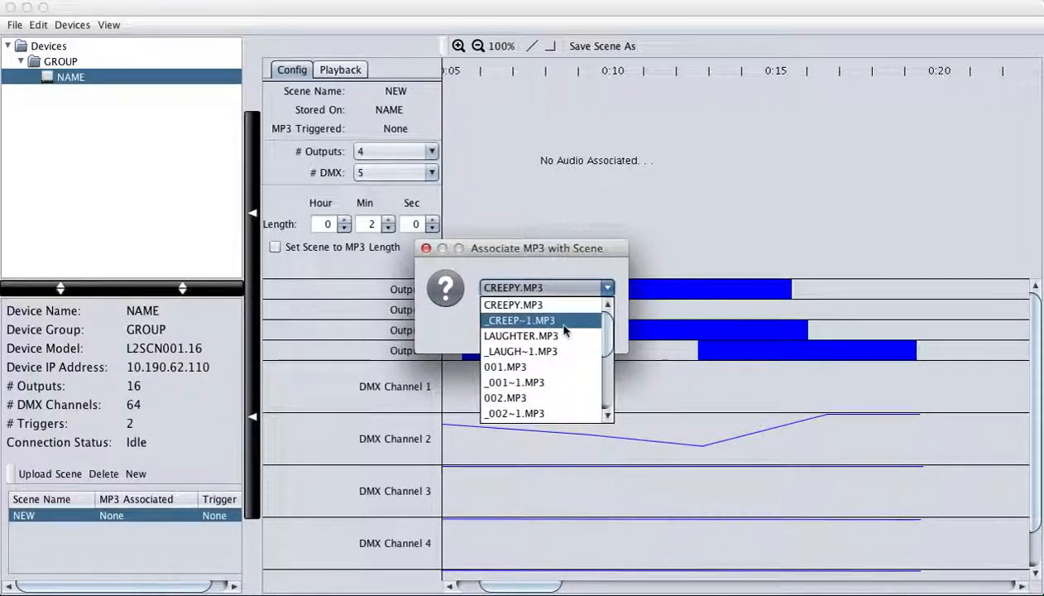
{"action": "left_click", "coordinate": [569, 306]}
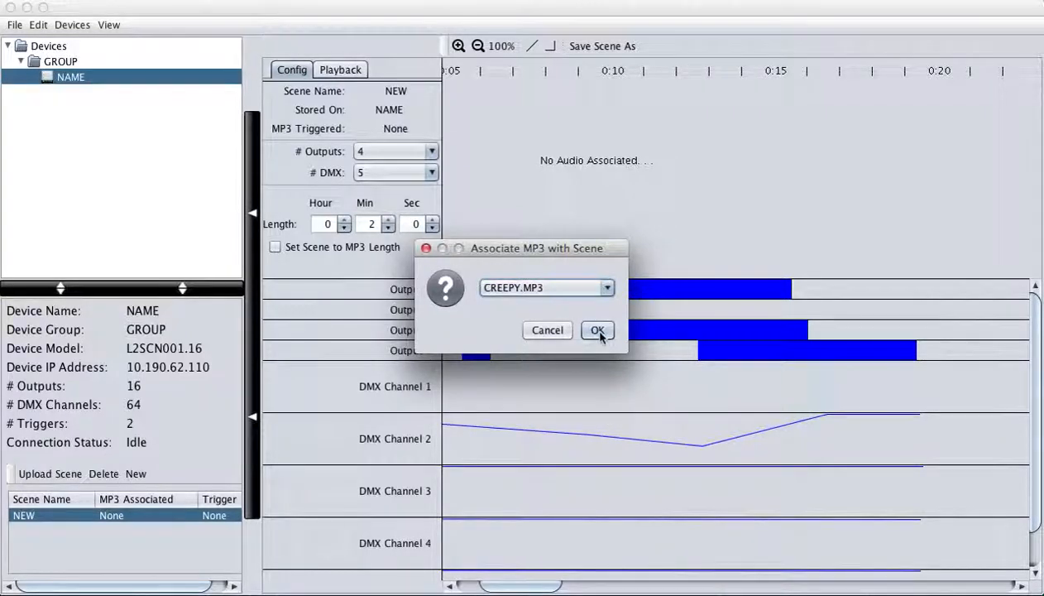
{"action": "left_click", "coordinate": [586, 287]}
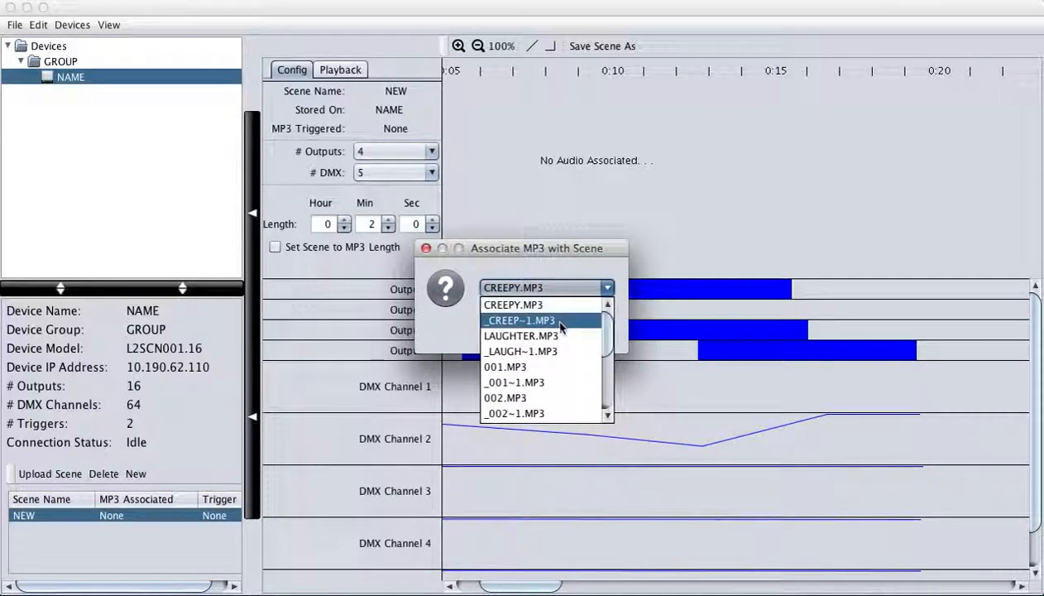
{"action": "left_click", "coordinate": [553, 335]}
{"action": "left_click", "coordinate": [597, 331]}
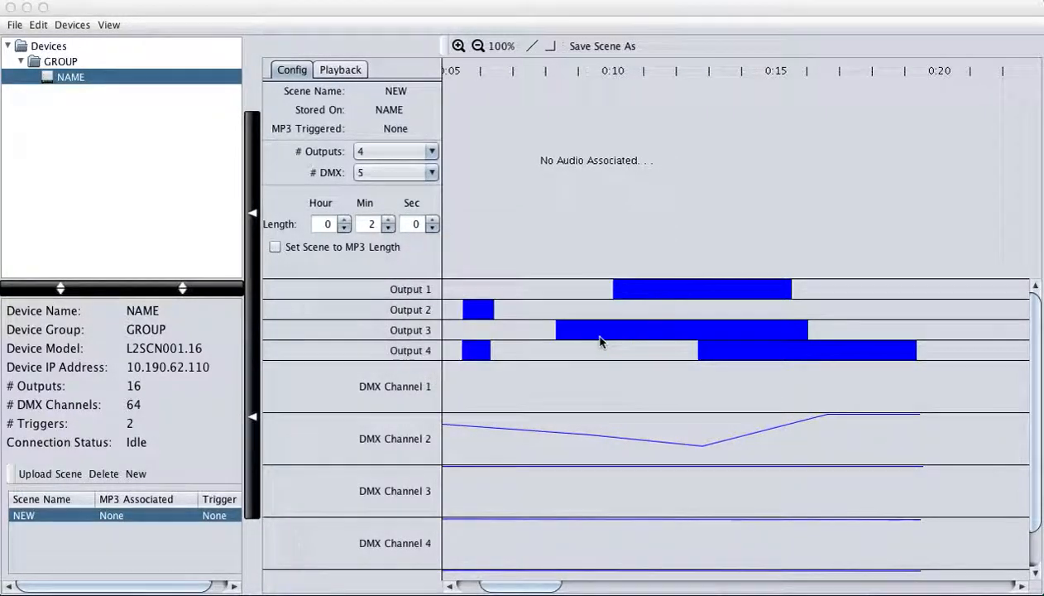
{"action": "left_click", "coordinate": [648, 324]}
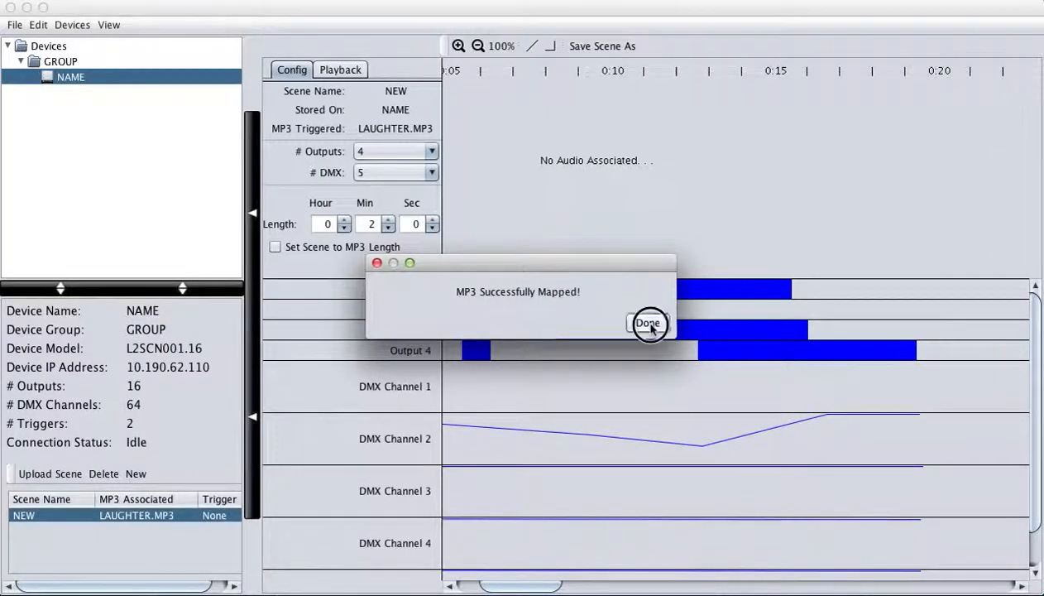
- Upload the scene to the NAME device from the Playback tab
{"action": "left_click", "coordinate": [337, 72]}
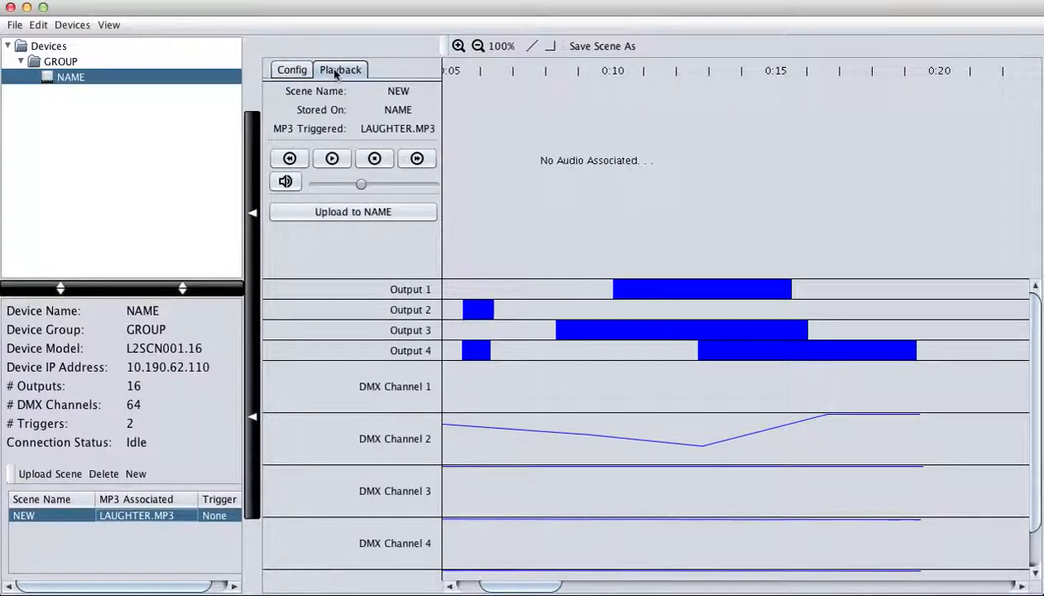
{"action": "left_click", "coordinate": [358, 213]}
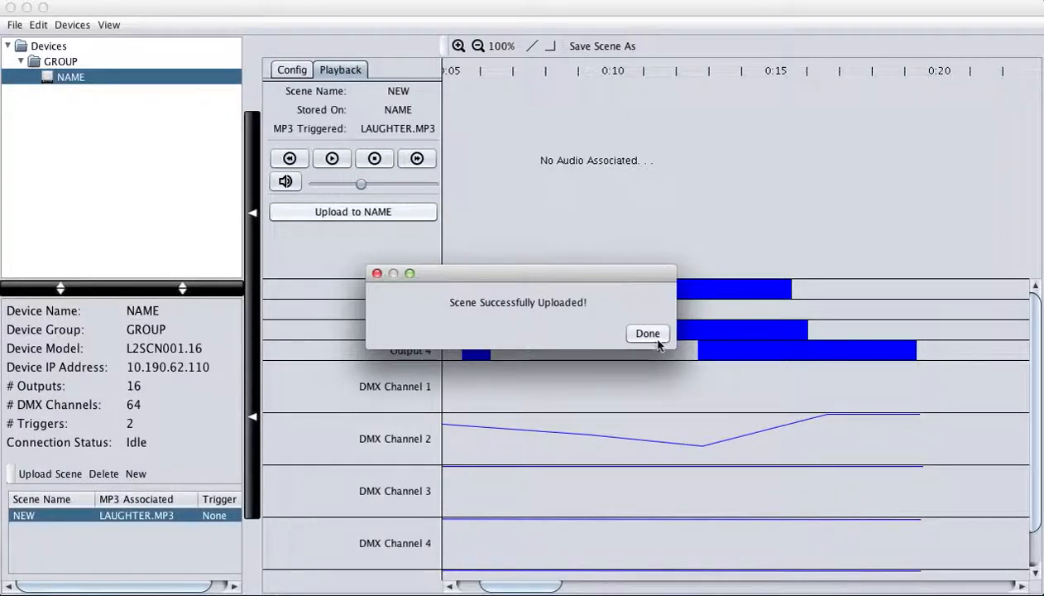
{"action": "left_click", "coordinate": [658, 333]}
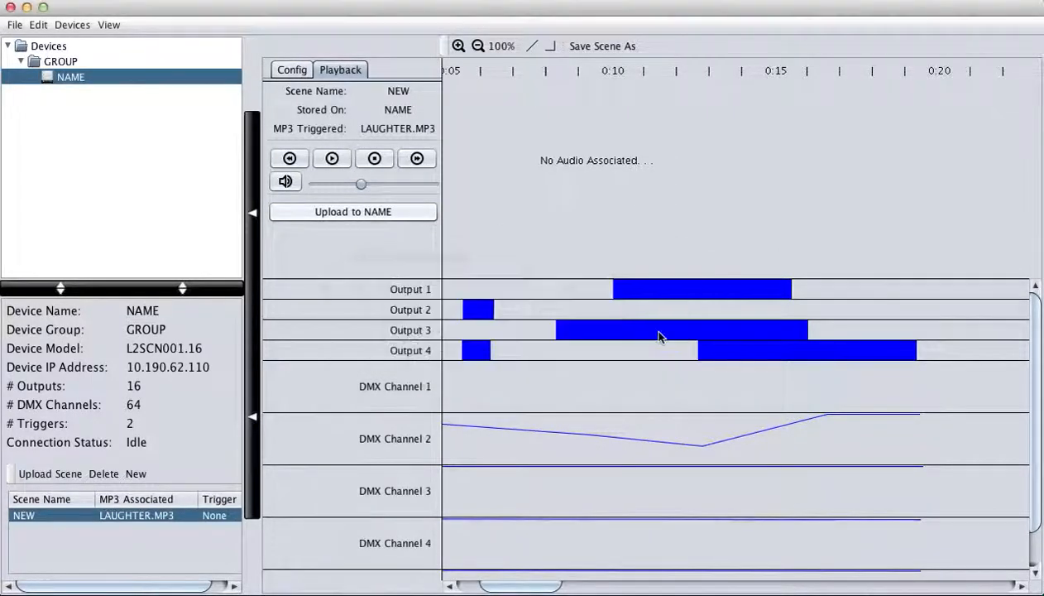
- Rename the existing NEW scene to Scare
{"action": "left_click", "coordinate": [136, 474]}
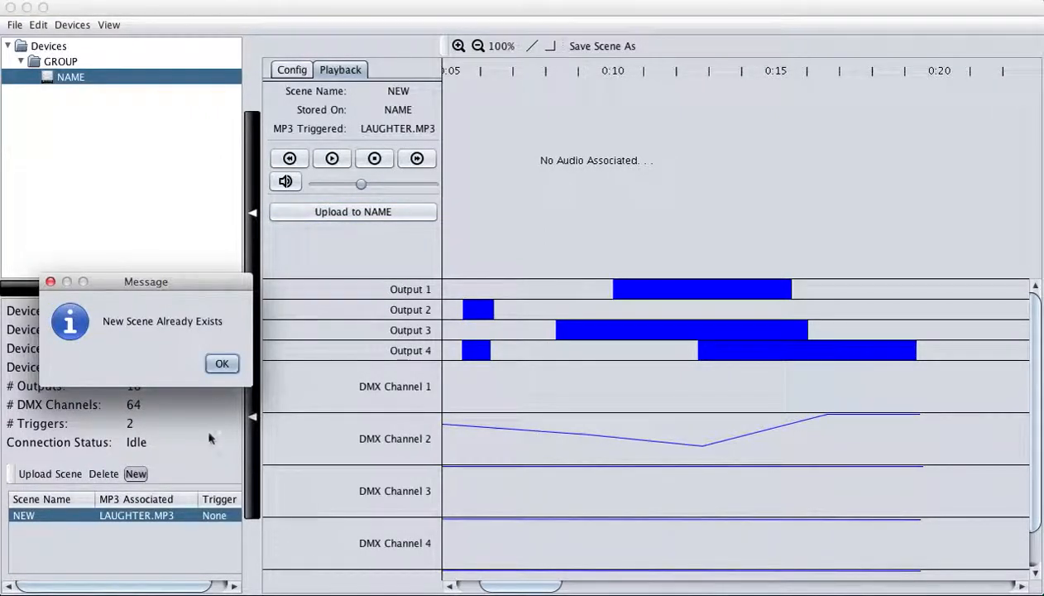
{"action": "left_click", "coordinate": [221, 364]}
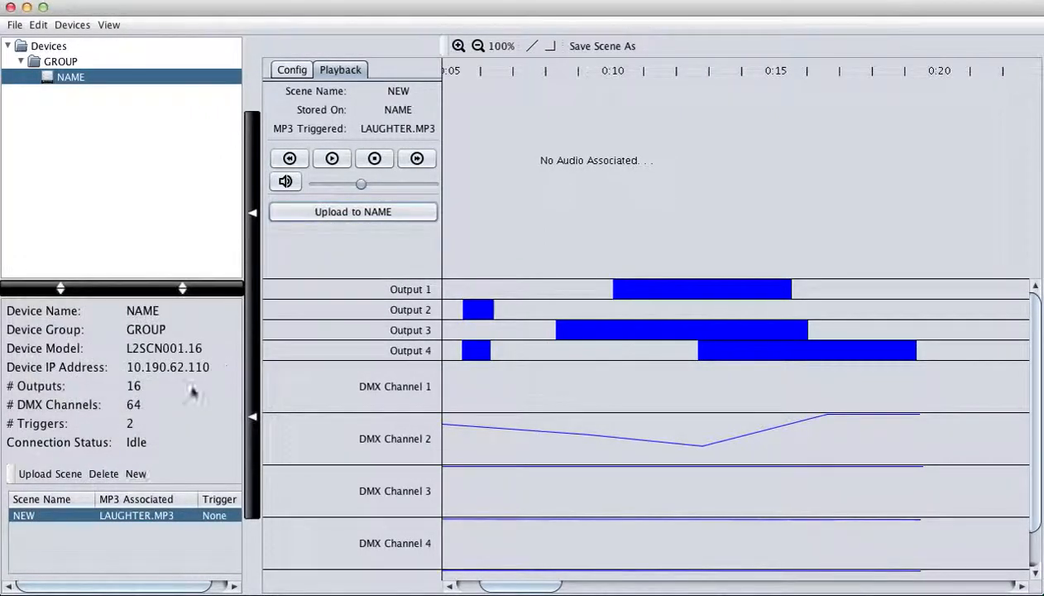
{"action": "double_click", "coordinate": [40, 516]}
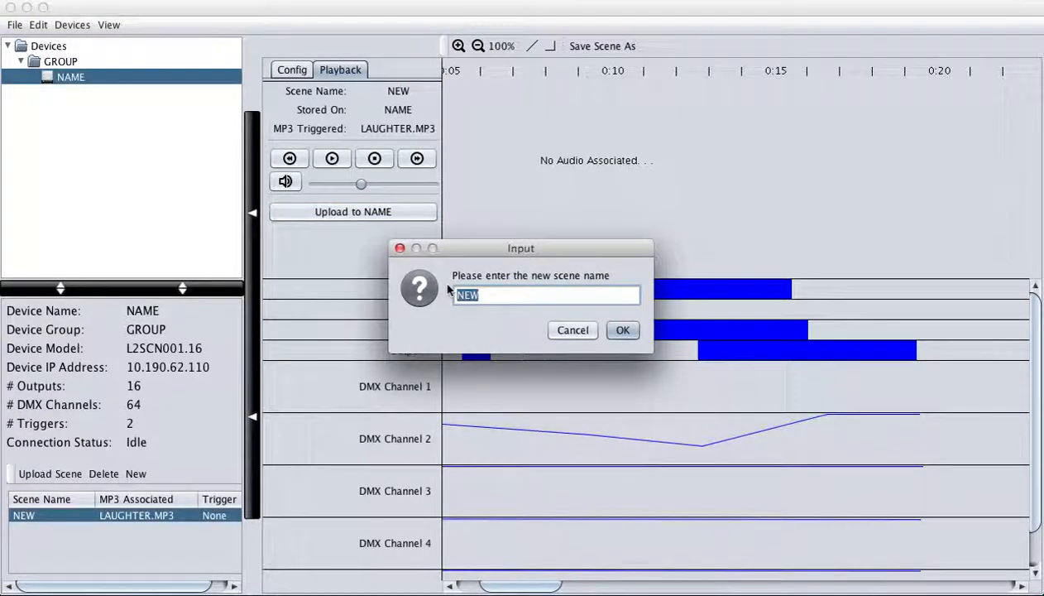
{"action": "type", "text": "St"}
{"action": "key", "text": "BackSpace"}
{"action": "type", "text": "care"}
{"action": "left_click", "coordinate": [624, 331]}
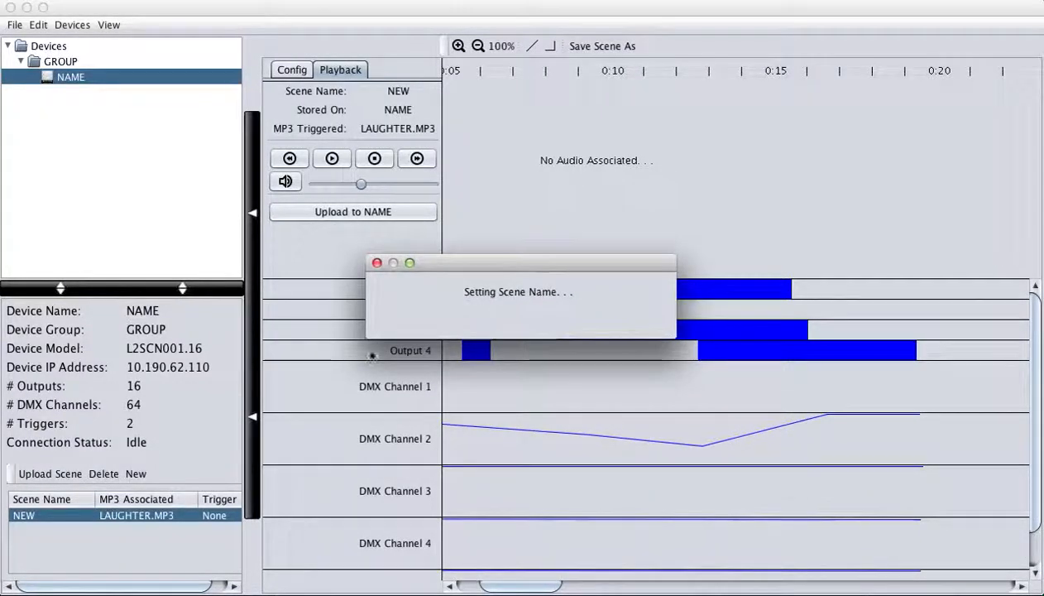
{"action": "left_click", "coordinate": [660, 325]}
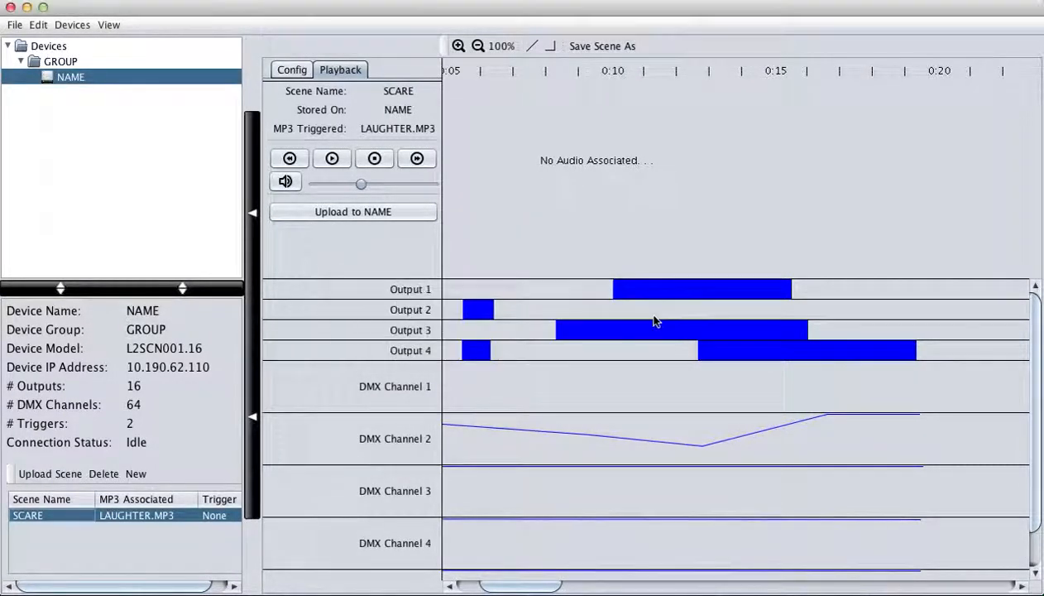
- Add a second new scene and try renaming it Idle, which fails
{"action": "left_click", "coordinate": [137, 474]}
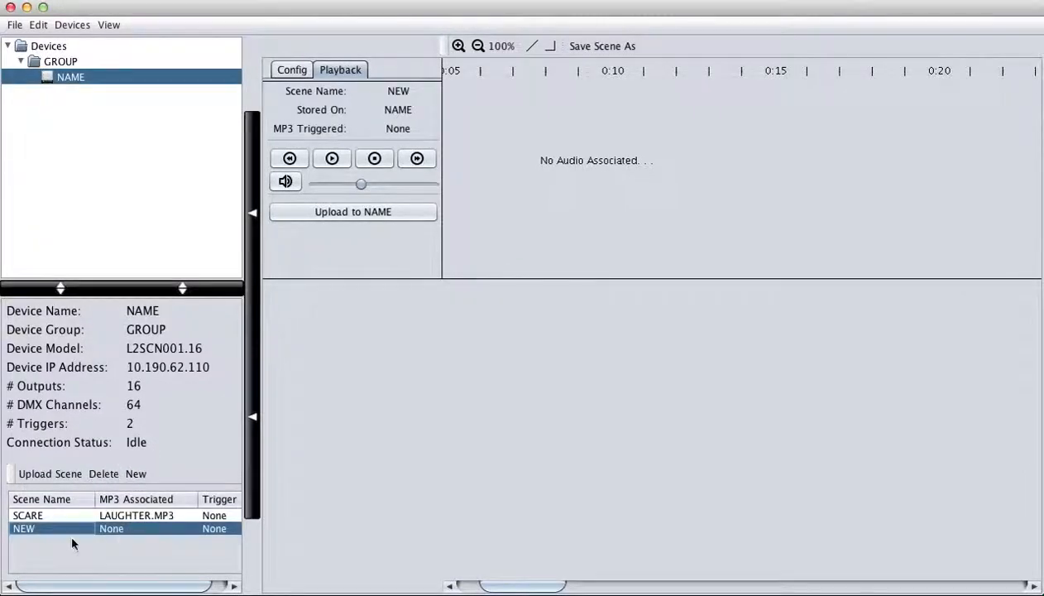
{"action": "double_click", "coordinate": [44, 530]}
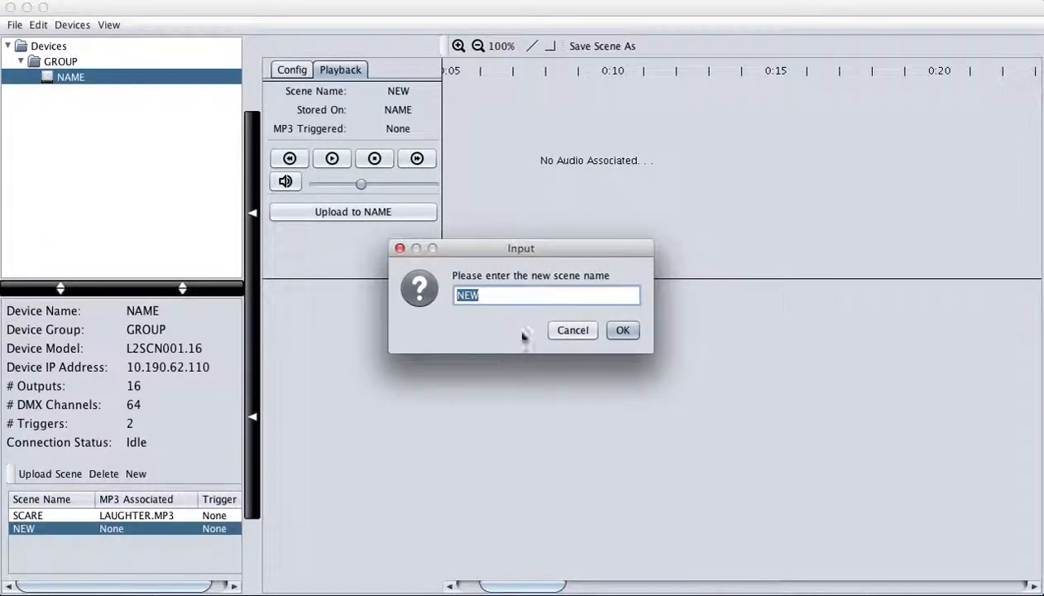
{"action": "type", "text": "Idled"}
{"action": "left_click", "coordinate": [625, 330]}
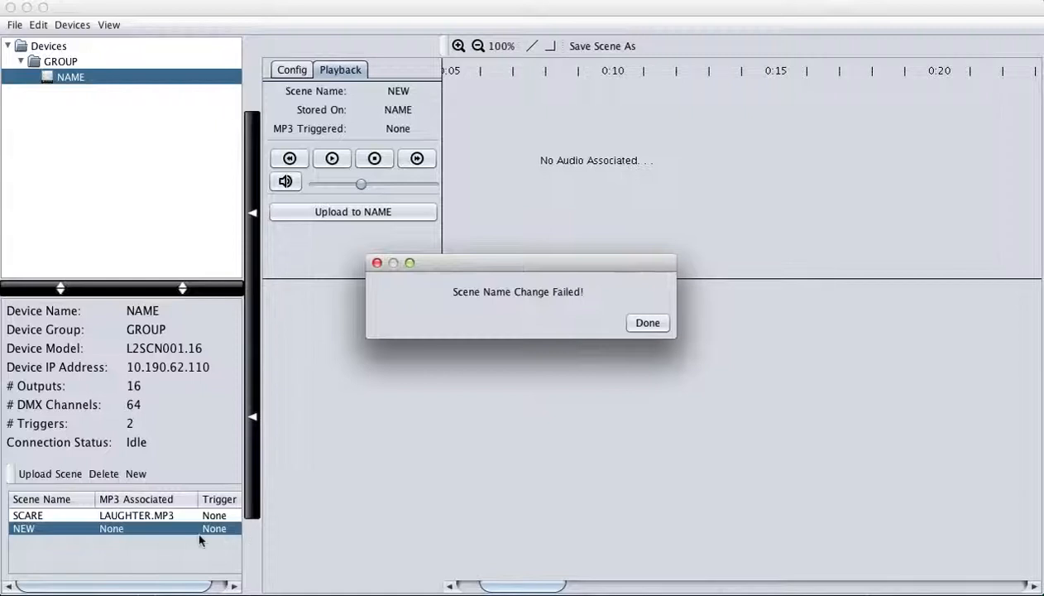
{"action": "left_click", "coordinate": [646, 323]}
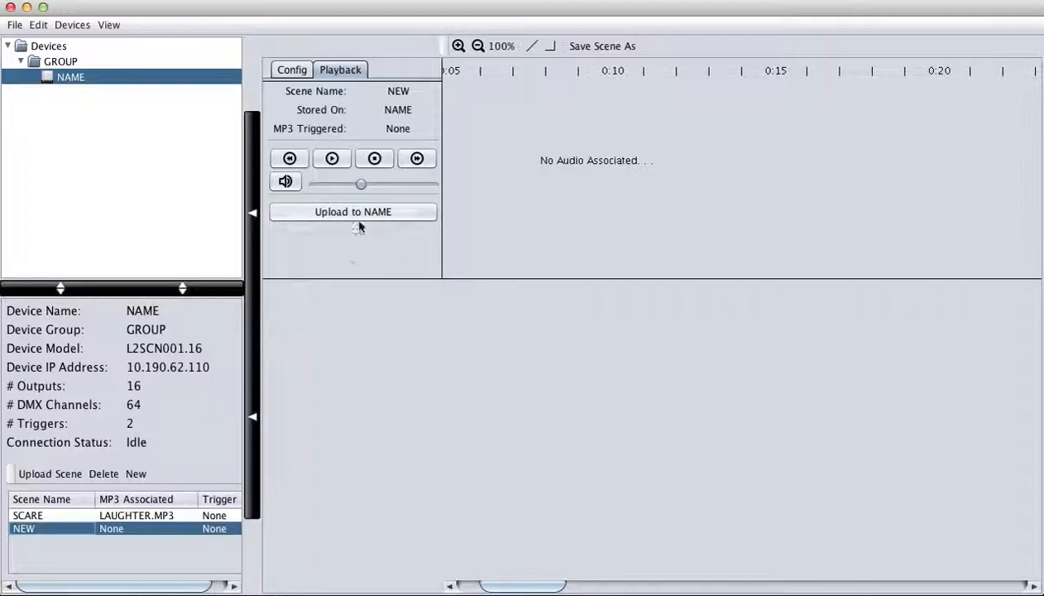
- Set the second NEW scene's # Outputs to 4 and # DMX to 5 in Config
{"action": "left_click", "coordinate": [301, 67]}
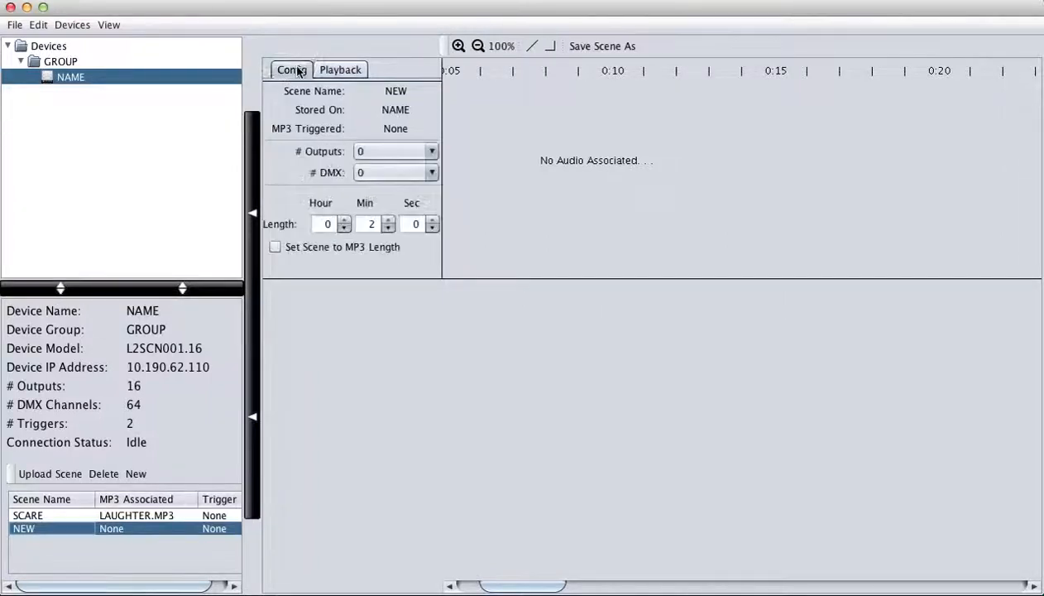
{"action": "left_click", "coordinate": [381, 151]}
{"action": "left_click", "coordinate": [382, 230]}
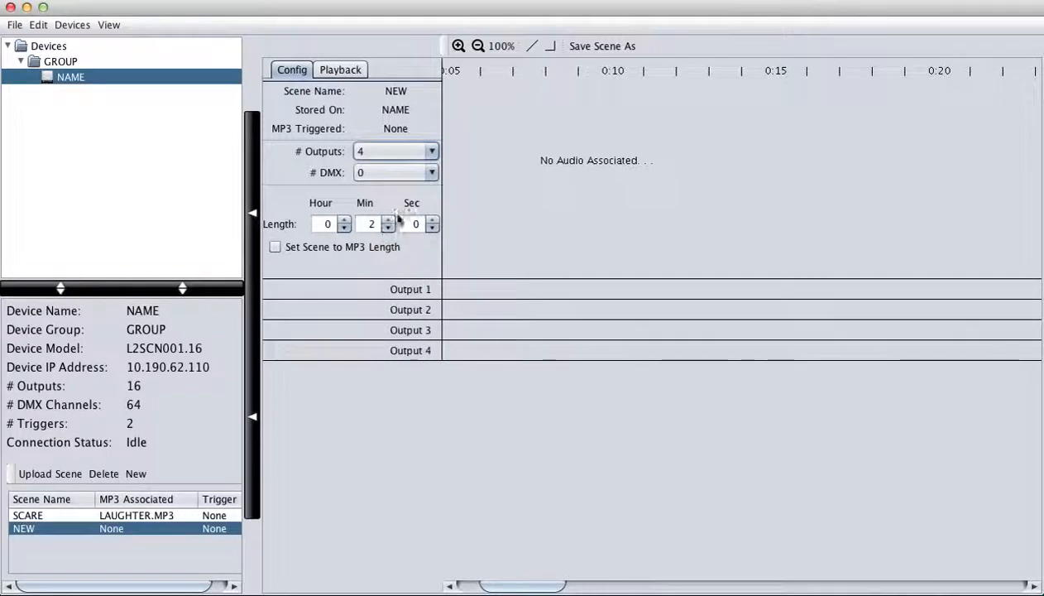
{"action": "left_click", "coordinate": [415, 174]}
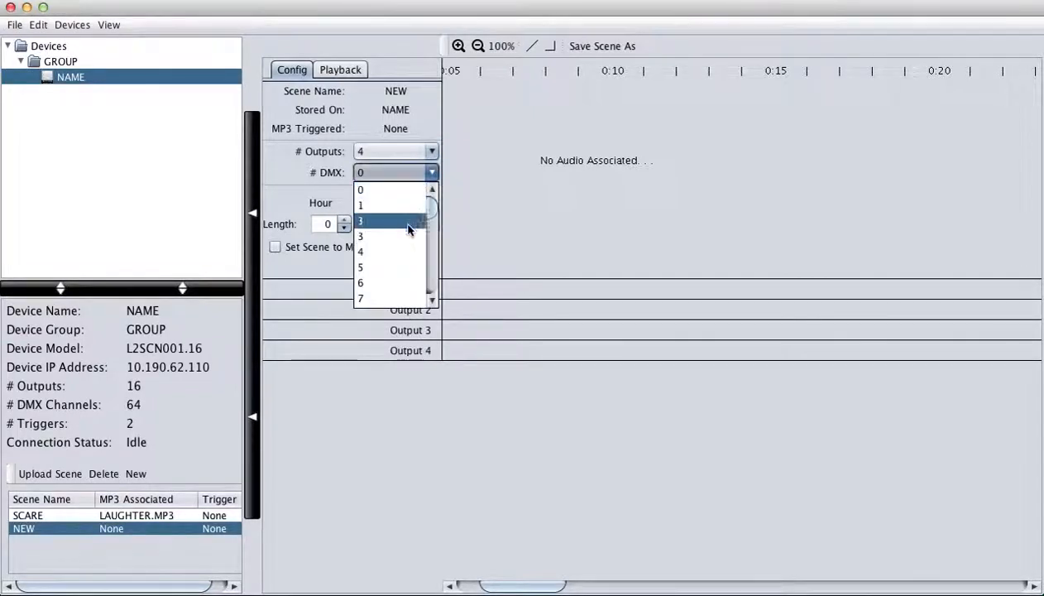
{"action": "left_click", "coordinate": [391, 268]}
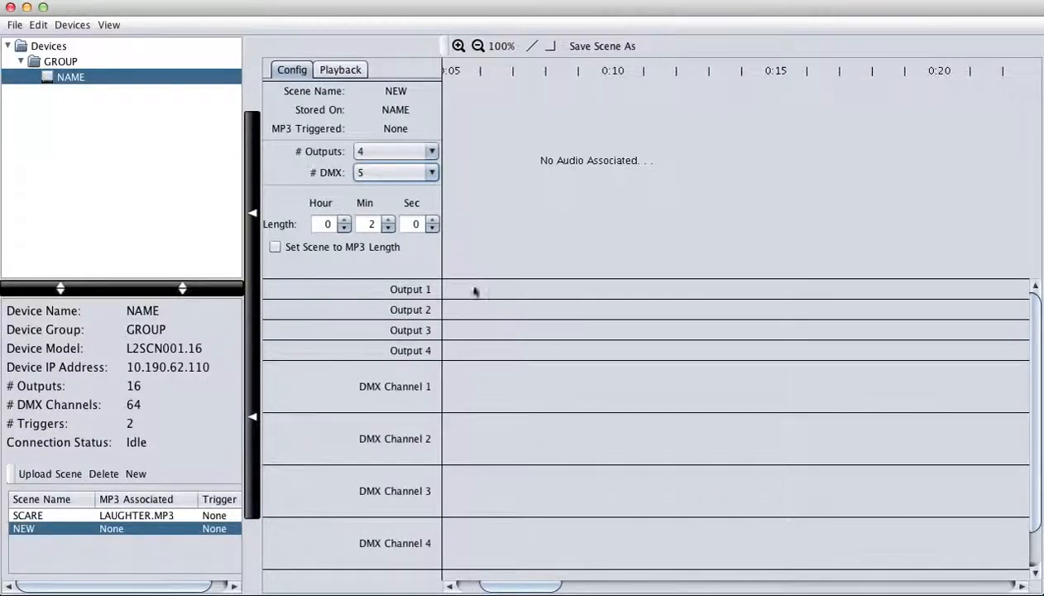
- Draw staggered on-blocks in Outputs 1, 2 and 4 starting near 0:00
{"action": "mouse_move", "coordinate": [455, 291]}
{"action": "left_mouse_down"}
{"action": "mouse_move", "coordinate": [491, 293]}
{"action": "mouse_move", "coordinate": [431, 300]}
{"action": "mouse_move", "coordinate": [659, 310]}
{"action": "left_mouse_up"}
{"action": "left_click_drag", "start_coordinate": [519, 331], "coordinate": [703, 331]}
{"action": "left_click_drag", "start_coordinate": [549, 351], "coordinate": [746, 352]}
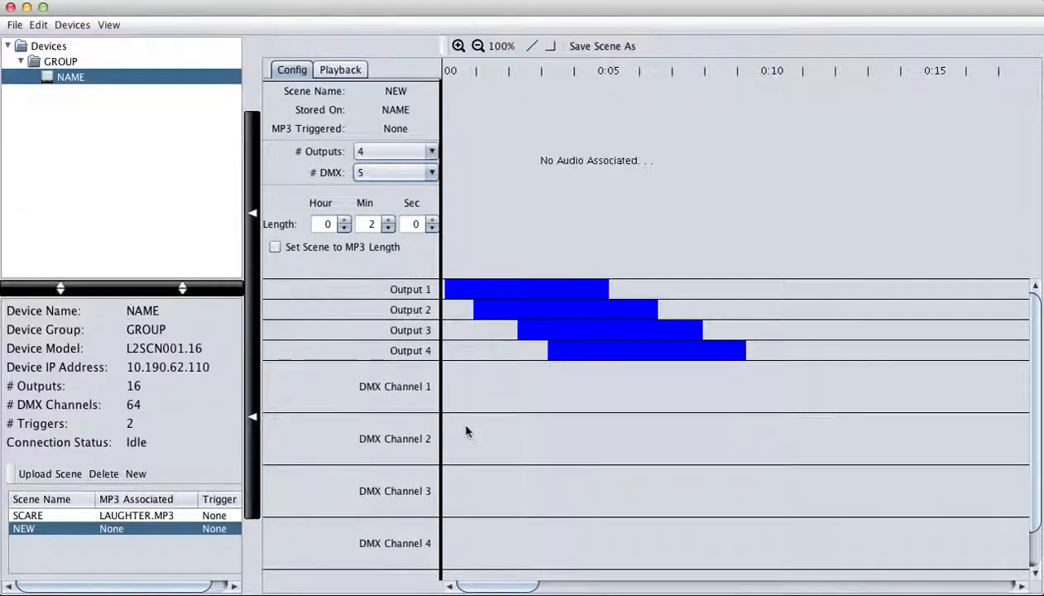
{"action": "scroll", "coordinate": [466, 430], "scroll_direction": "down", "scroll_amount": 2}
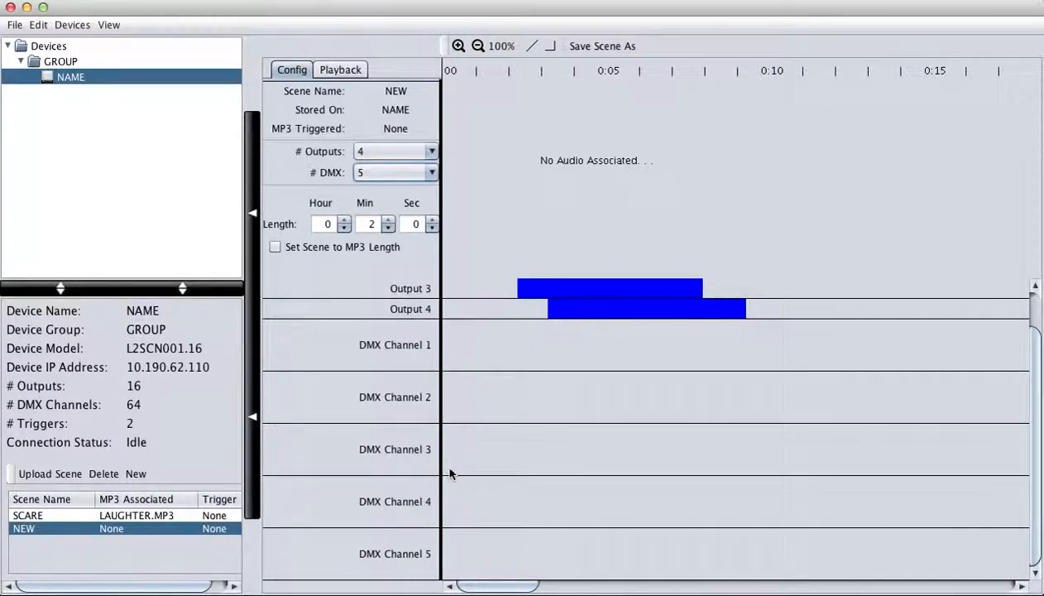
- Hold DMX Channel 2 flat at 252 to about 0:22, then expand DMX Channel 3
{"action": "double_click", "coordinate": [470, 394]}
{"action": "scroll", "coordinate": [459, 451], "scroll_direction": "down", "scroll_amount": 3}
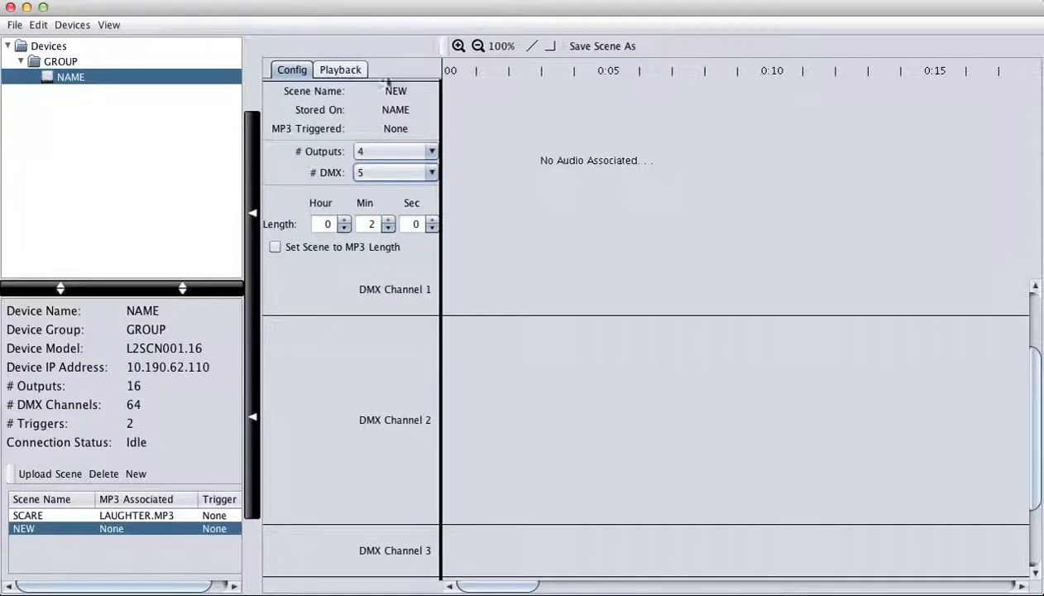
{"action": "left_click_drag", "start_coordinate": [457, 393], "coordinate": [1005, 326]}
{"action": "left_click", "coordinate": [1006, 324]}
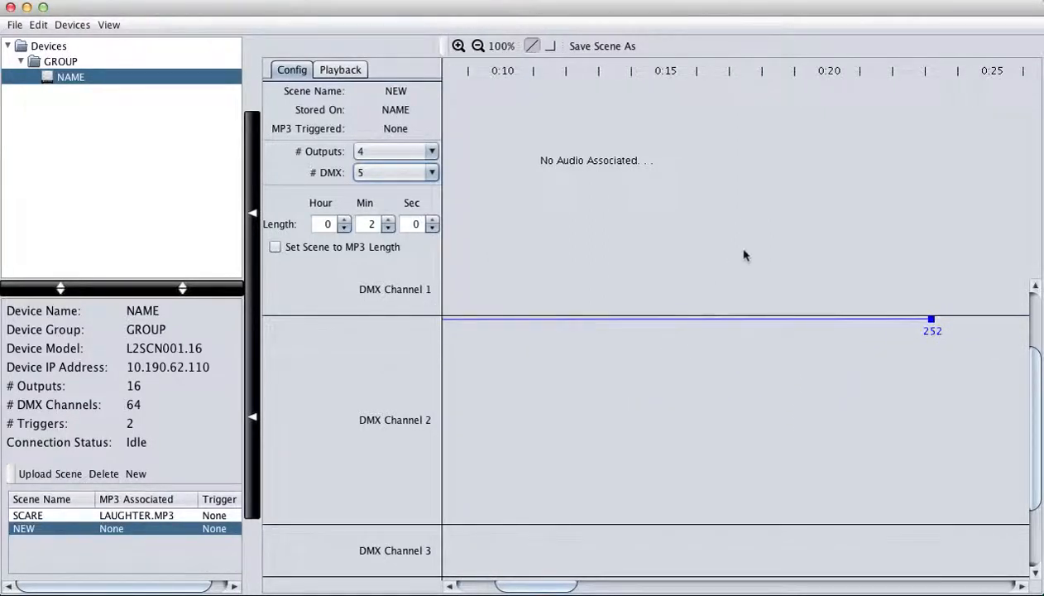
{"action": "left_click", "coordinate": [693, 388]}
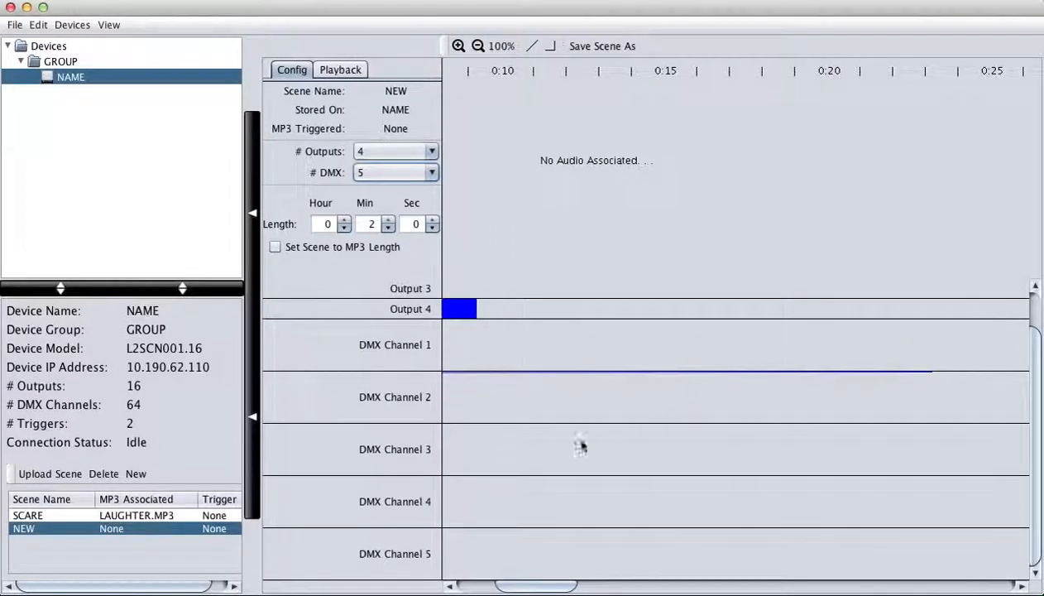
{"action": "left_click", "coordinate": [461, 460]}
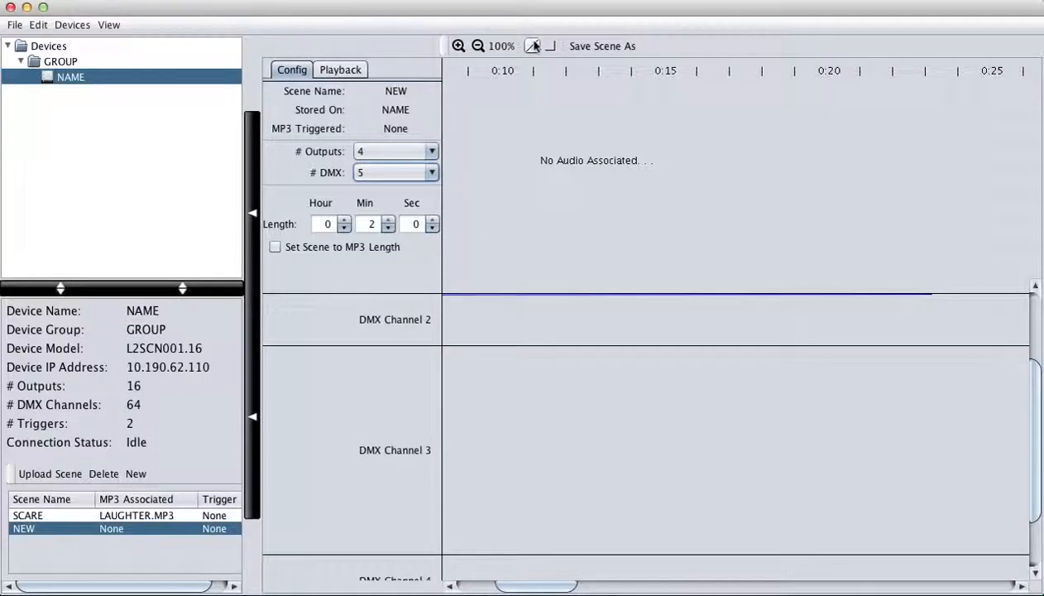
- Ramp DMX Channel 3 from 0 up to 249 and hold it high
{"action": "left_click_drag", "start_coordinate": [463, 541], "coordinate": [445, 550]}
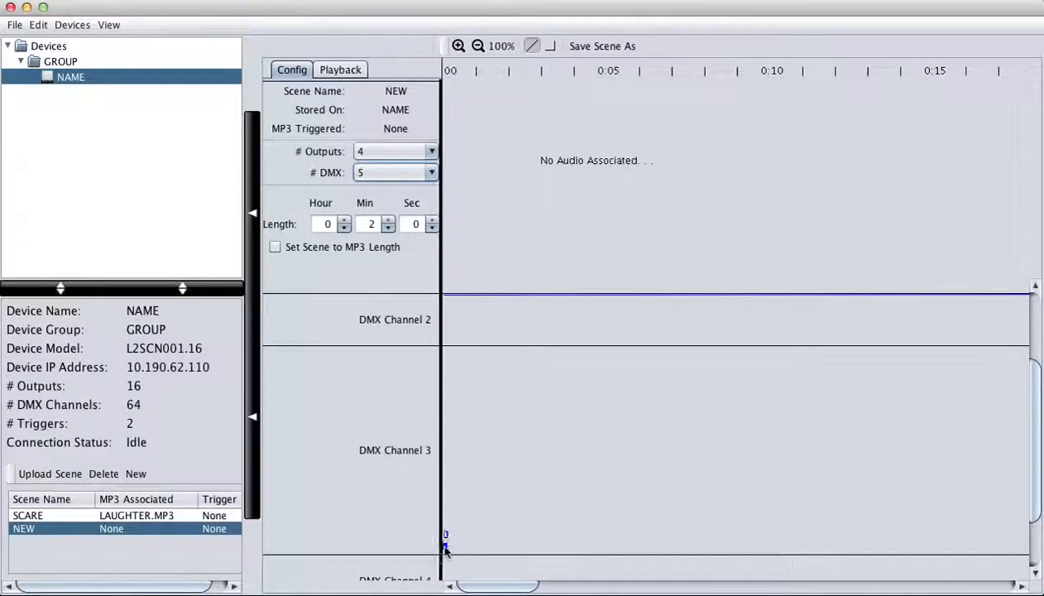
{"action": "left_click", "coordinate": [447, 552]}
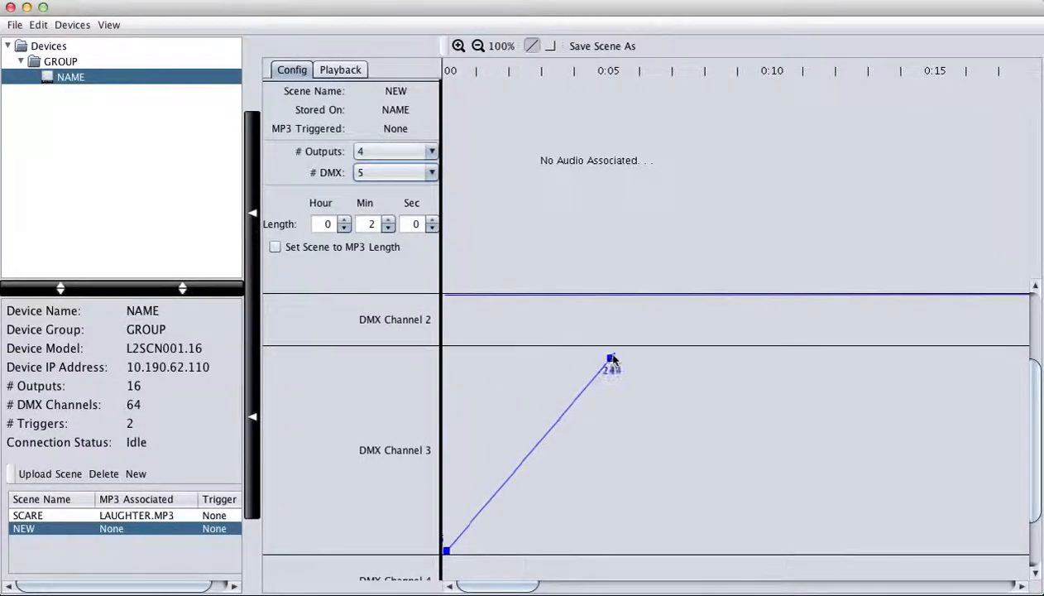
{"action": "left_click", "coordinate": [618, 353]}
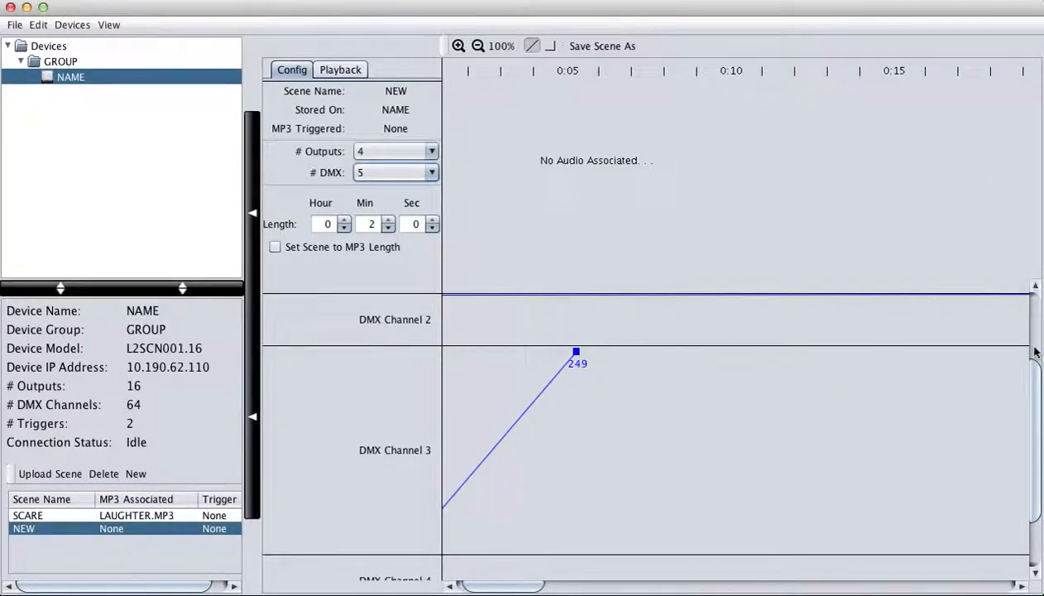
{"action": "left_click", "coordinate": [901, 351]}
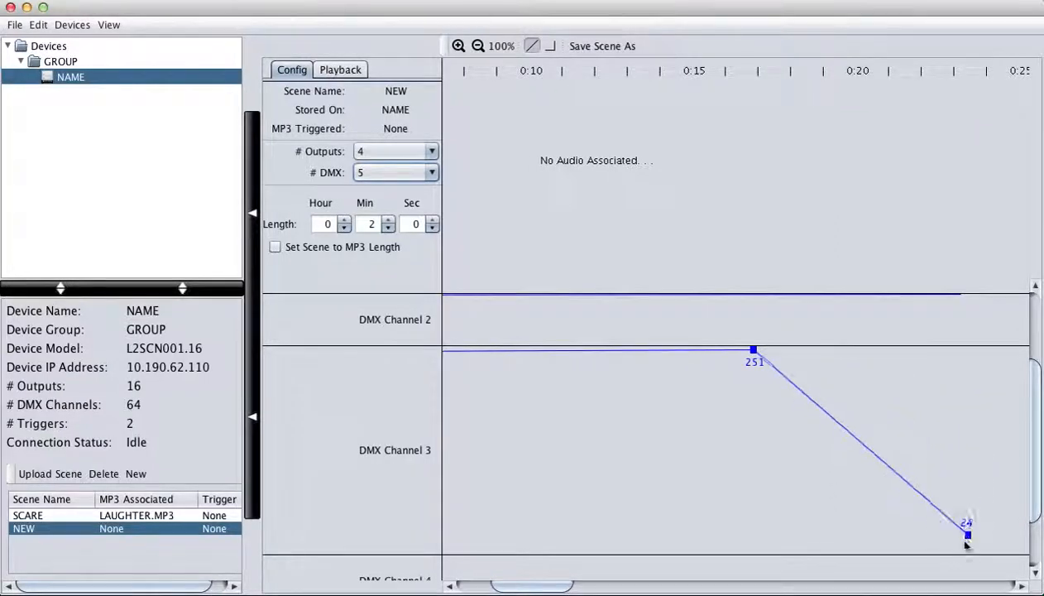
{"action": "double_click", "coordinate": [800, 490]}
- Ramp DMX Channel 4 from near zero up to 251, holding at 252
{"action": "scroll", "coordinate": [534, 475], "scroll_direction": "up", "scroll_amount": 3}
{"action": "scroll", "coordinate": [534, 476], "scroll_direction": "down", "scroll_amount": 2}
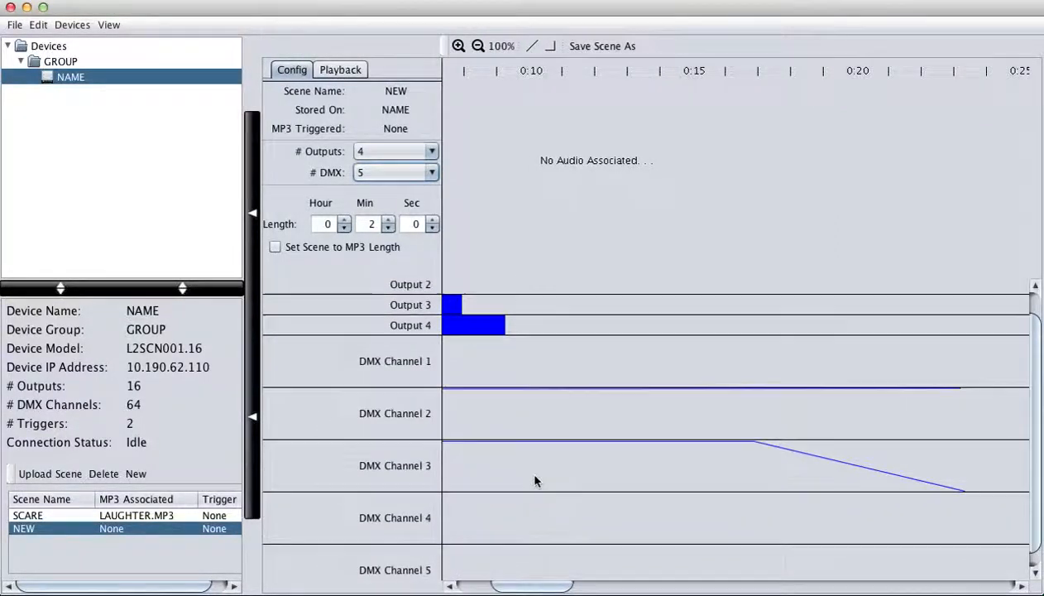
{"action": "scroll", "coordinate": [535, 481], "scroll_direction": "down", "scroll_amount": 1}
{"action": "double_click", "coordinate": [523, 499]}
{"action": "scroll", "coordinate": [522, 499], "scroll_direction": "up", "scroll_amount": 2}
{"action": "scroll", "coordinate": [522, 498], "scroll_direction": "down", "scroll_amount": 6}
{"action": "scroll", "coordinate": [523, 498], "scroll_direction": "down", "scroll_amount": 2}
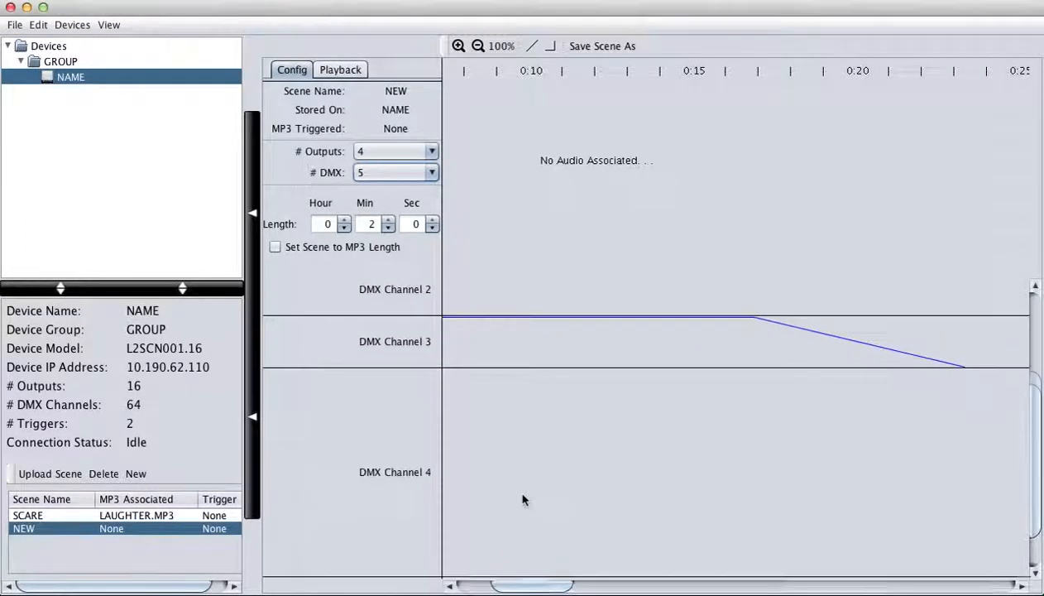
{"action": "left_click", "coordinate": [532, 46]}
{"action": "left_click_drag", "start_coordinate": [464, 472], "coordinate": [452, 487]}
{"action": "left_click_drag", "start_coordinate": [480, 552], "coordinate": [498, 562]}
{"action": "left_click", "coordinate": [497, 560]}
{"action": "left_click", "coordinate": [720, 361]}
{"action": "left_click", "coordinate": [969, 362]}
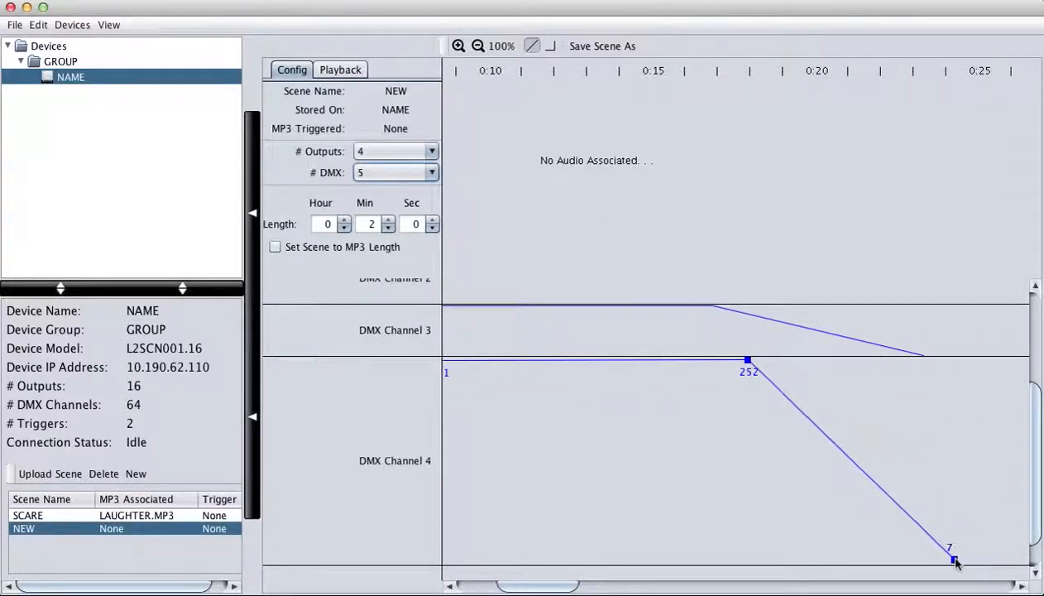
{"action": "double_click", "coordinate": [795, 510]}
- Draw DMX Channel 5 rising from 6 to 250, holding at 252, then dropping to 9
{"action": "scroll", "coordinate": [509, 521], "scroll_direction": "up", "scroll_amount": 5}
{"action": "scroll", "coordinate": [509, 521], "scroll_direction": "down", "scroll_amount": 5}
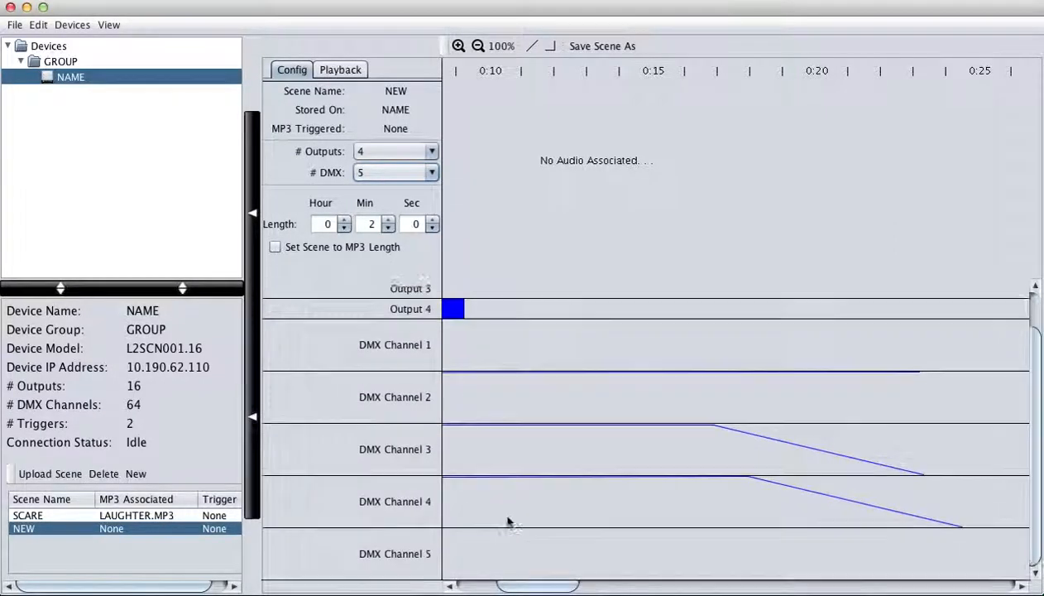
{"action": "scroll", "coordinate": [461, 558], "scroll_direction": "up", "scroll_amount": 5}
{"action": "left_click", "coordinate": [531, 45]}
{"action": "scroll", "coordinate": [484, 499], "scroll_direction": "down", "scroll_amount": 5}
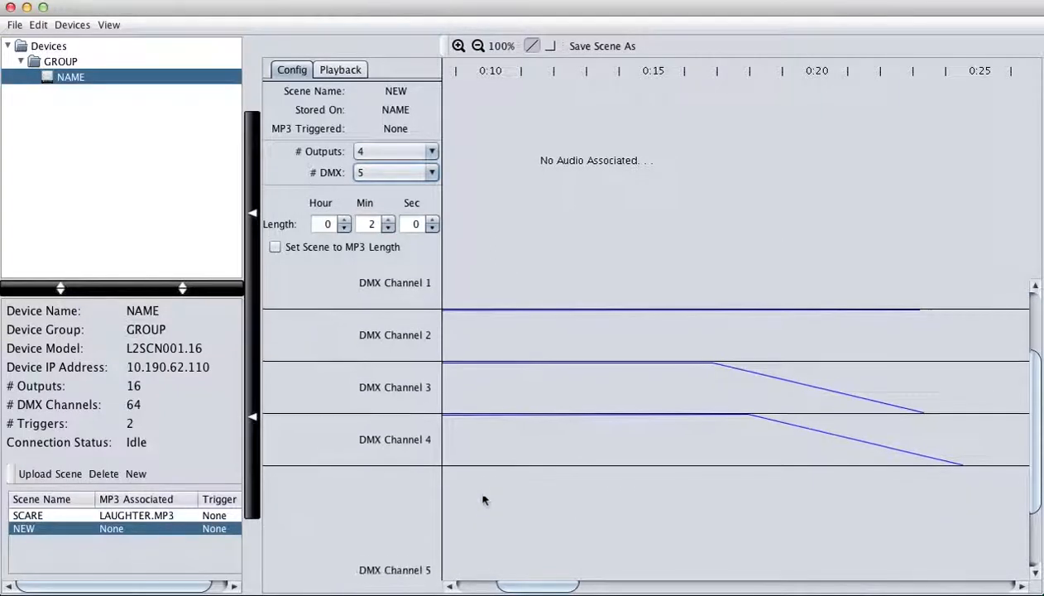
{"action": "scroll", "coordinate": [457, 565], "scroll_direction": "left", "scroll_amount": 10}
{"action": "scroll", "coordinate": [457, 565], "scroll_direction": "down", "scroll_amount": 3}
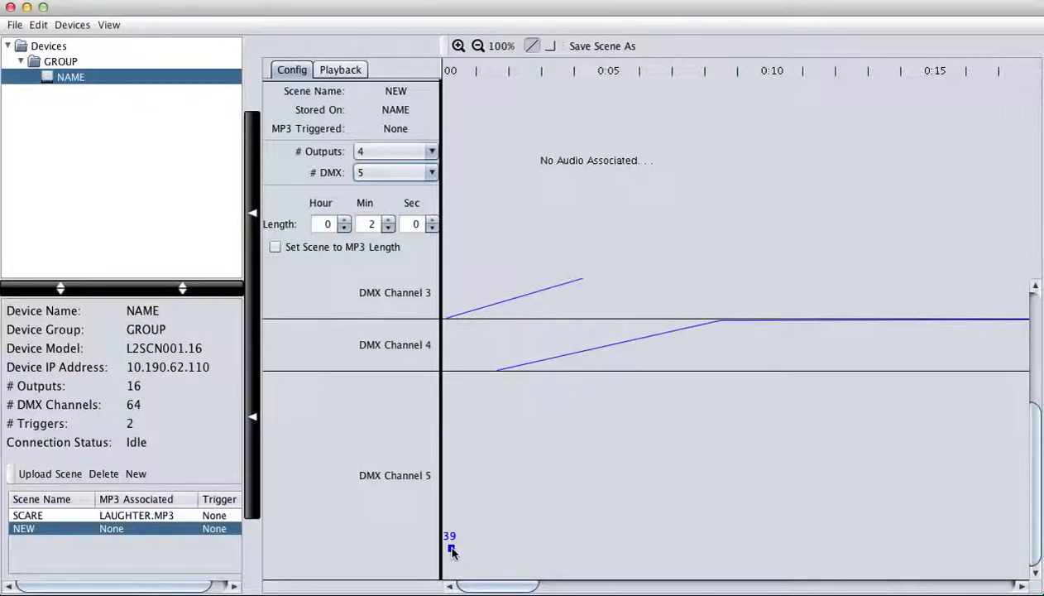
{"action": "left_click_drag", "start_coordinate": [529, 575], "coordinate": [770, 378]}
{"action": "left_click", "coordinate": [770, 376]}
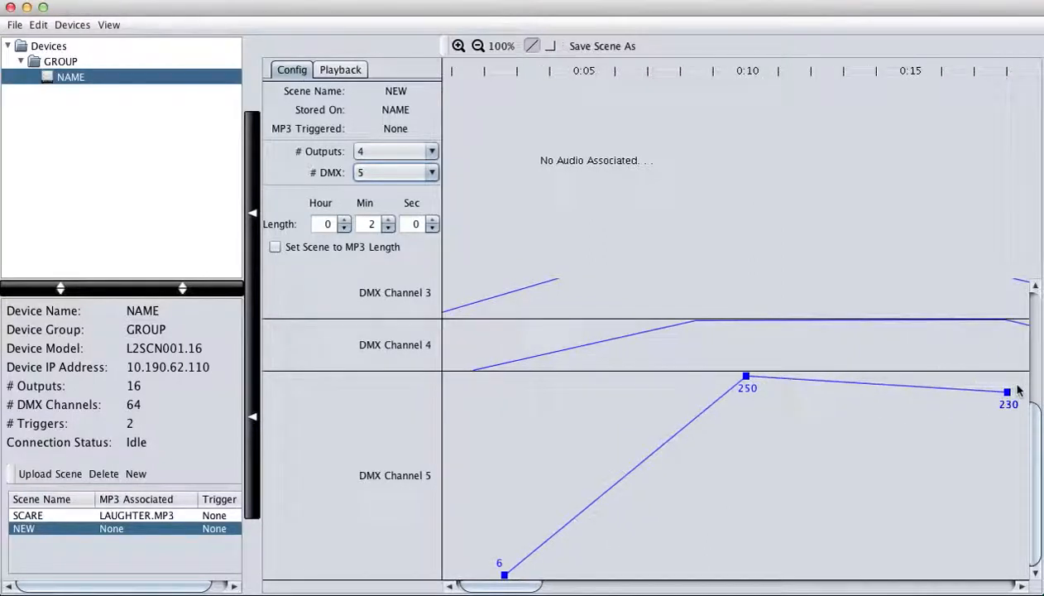
{"action": "left_click", "coordinate": [917, 378]}
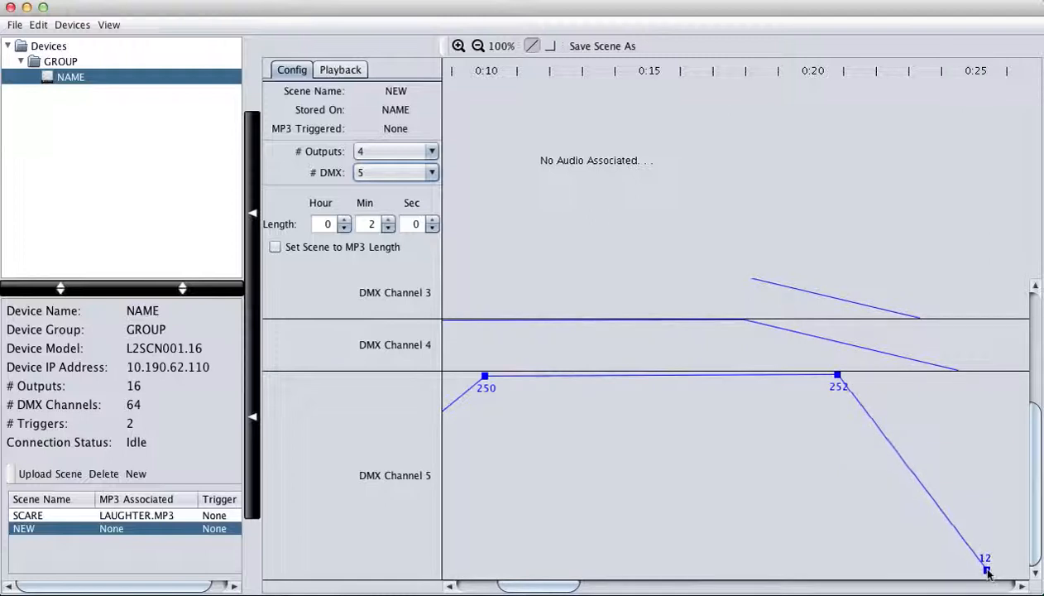
{"action": "left_click", "coordinate": [989, 573]}
{"action": "key", "text": "Escape"}
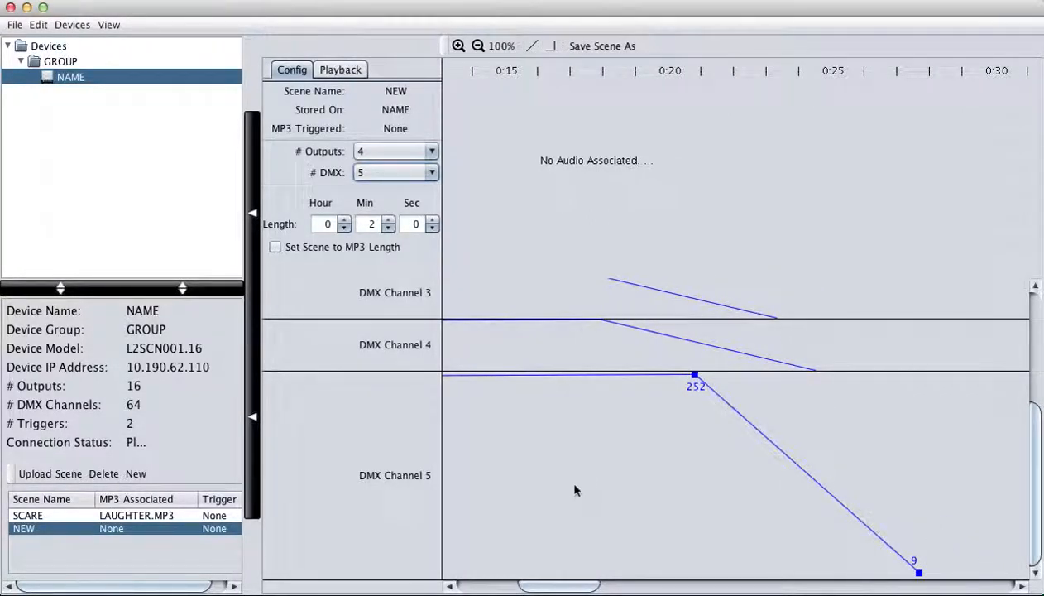
{"action": "scroll", "coordinate": [575, 490], "scroll_direction": "up", "scroll_amount": 6}
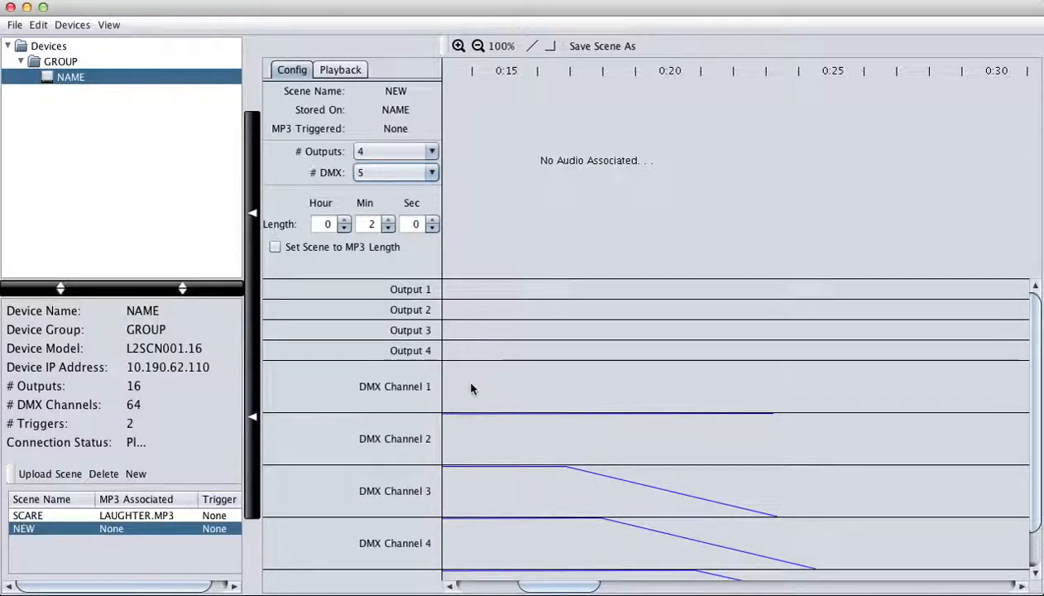
- Add second on-blocks (0:09–0:16) to Outputs 1–3 and extend Output 4 to about 0:12
{"action": "left_click_drag", "start_coordinate": [456, 288], "coordinate": [577, 294]}
{"action": "left_click_drag", "start_coordinate": [555, 585], "coordinate": [487, 586]}
{"action": "left_click_drag", "start_coordinate": [916, 309], "coordinate": [823, 310]}
{"action": "left_click_drag", "start_coordinate": [878, 331], "coordinate": [855, 349]}
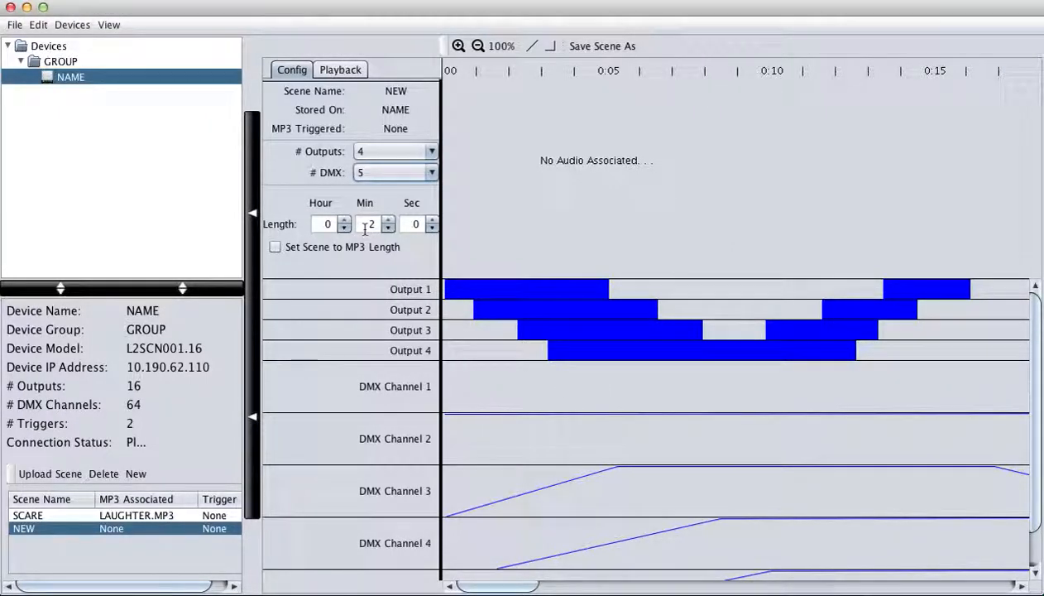
- Upload the NEW scene to the NAME device from the Playback options
{"action": "left_click", "coordinate": [344, 70]}
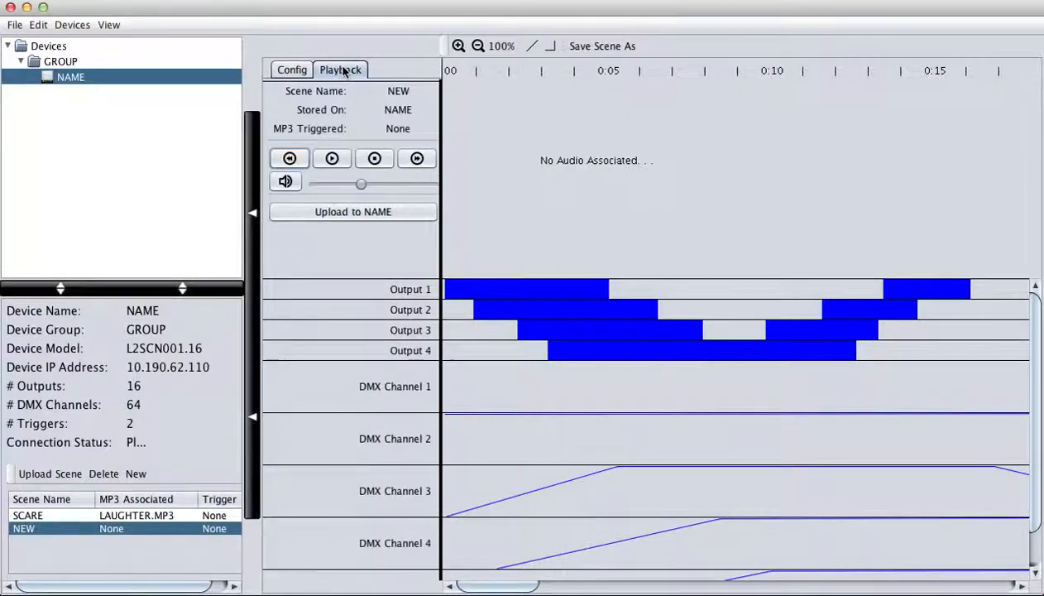
{"action": "left_click", "coordinate": [348, 214]}
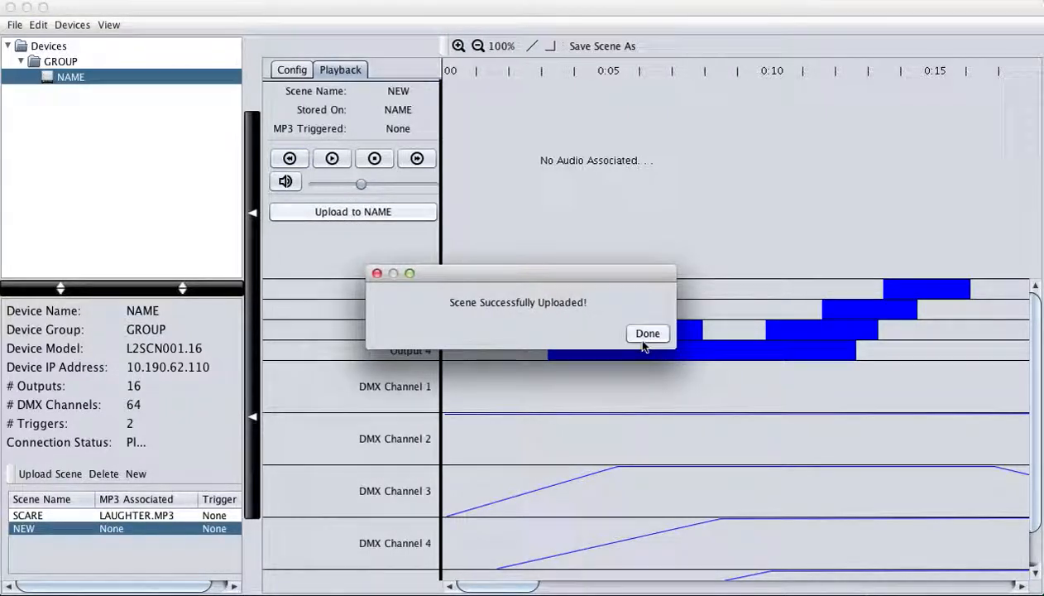
{"action": "left_click", "coordinate": [648, 335]}
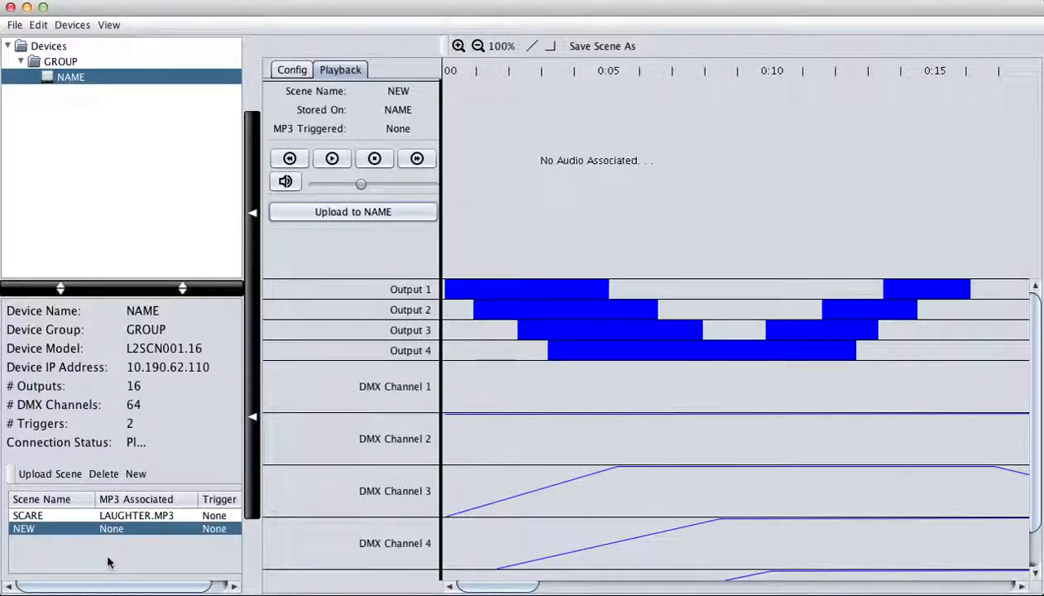
- Link CREEPY.MP3 as the NEW scene's triggered audio
{"action": "double_click", "coordinate": [130, 530]}
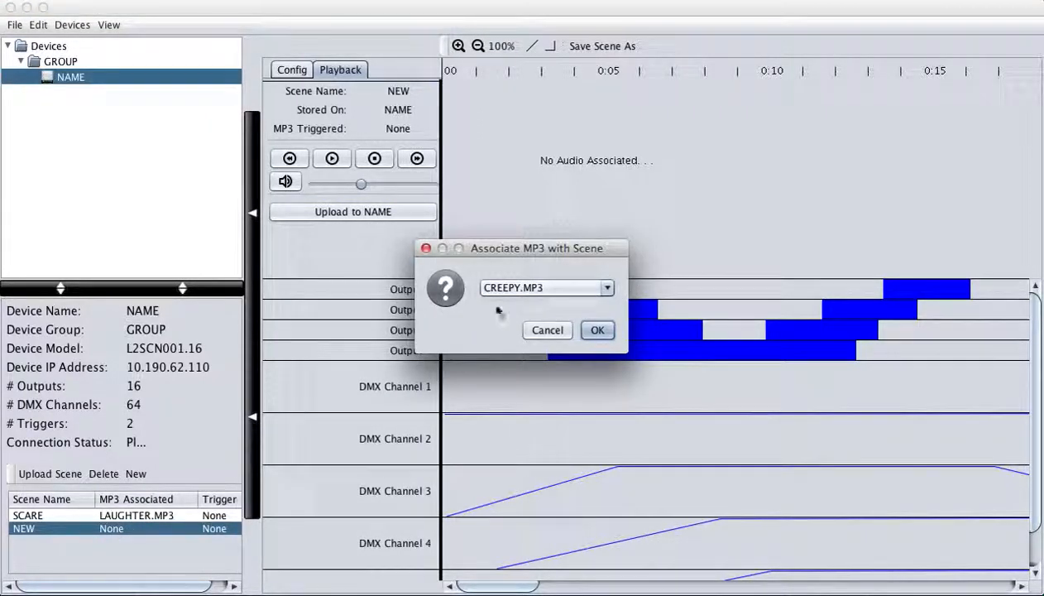
{"action": "left_click", "coordinate": [602, 291]}
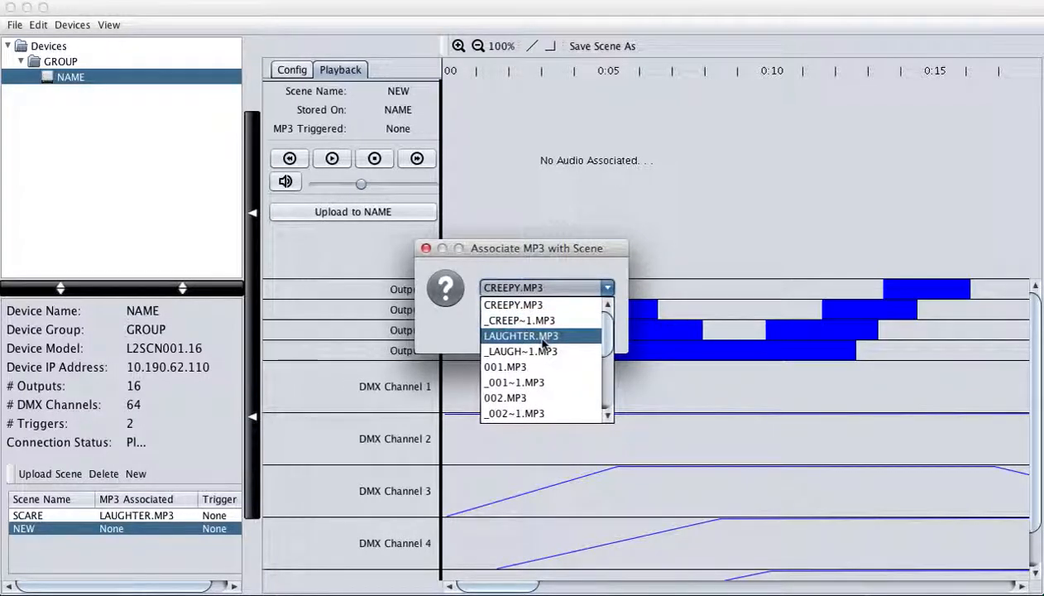
{"action": "left_click", "coordinate": [551, 305]}
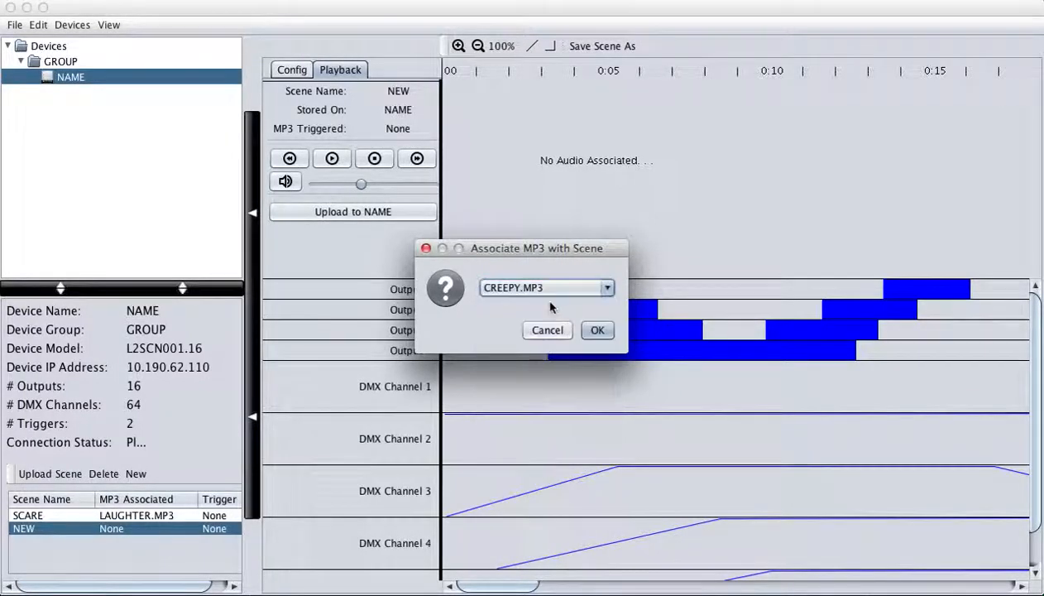
{"action": "left_click", "coordinate": [598, 330]}
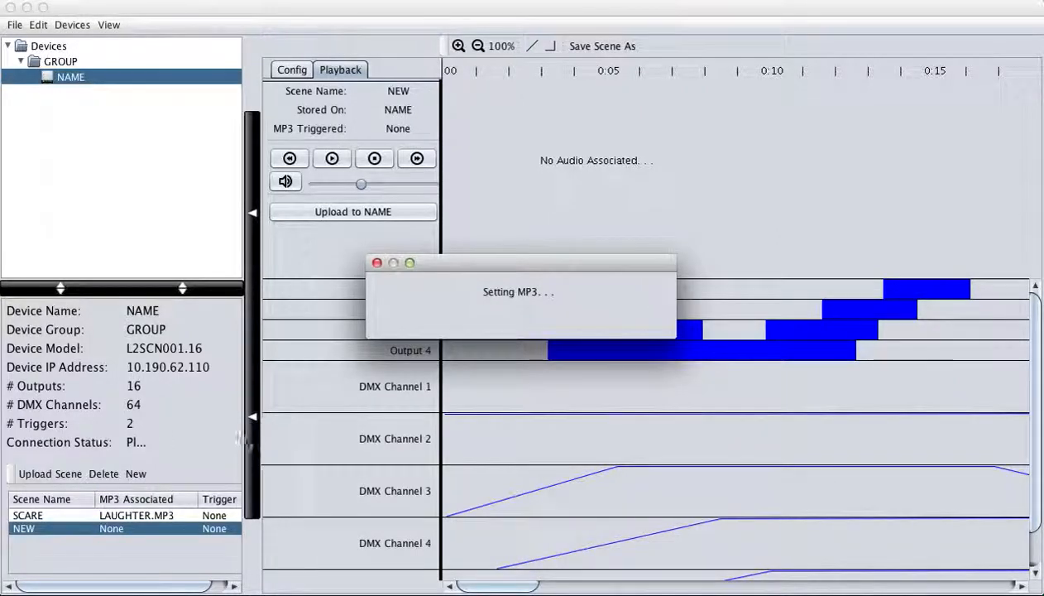
{"action": "left_click", "coordinate": [647, 323]}
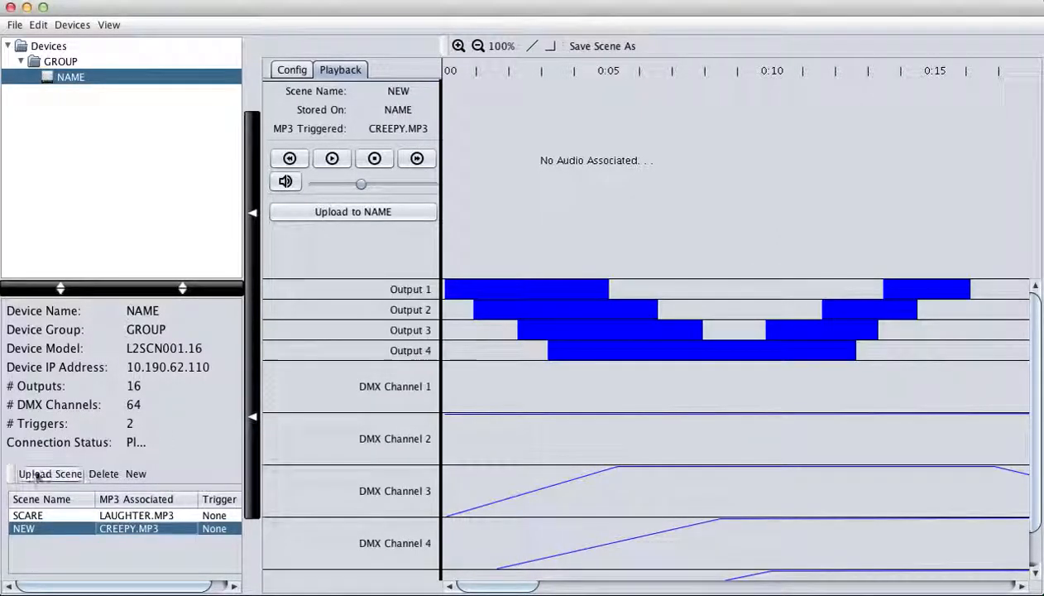
- Rename the NEW scene to IDLE
{"action": "double_click", "coordinate": [41, 529]}
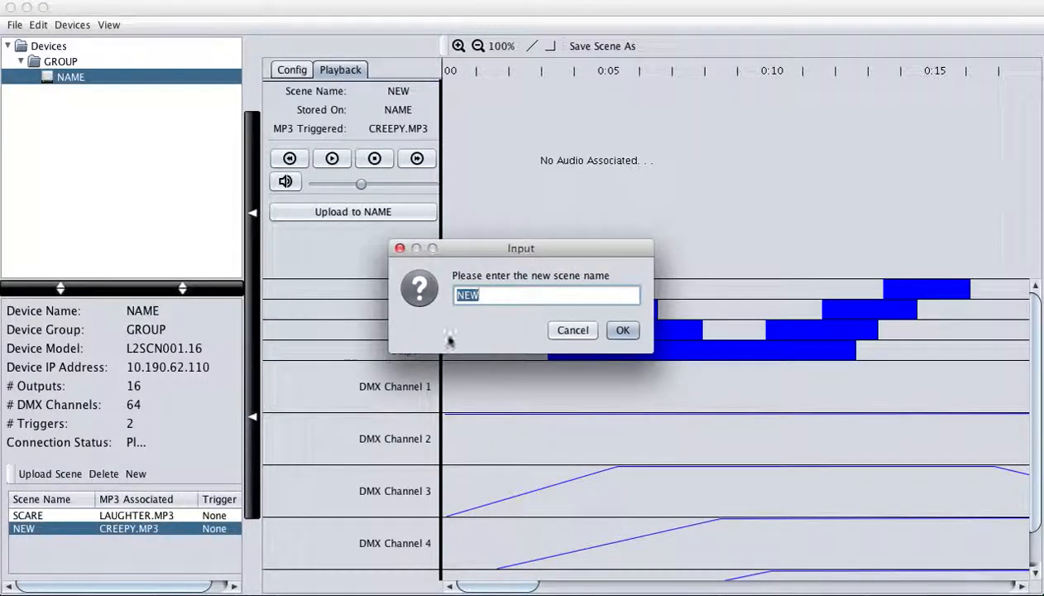
{"action": "type", "text": "idle"}
{"action": "left_click", "coordinate": [626, 333]}
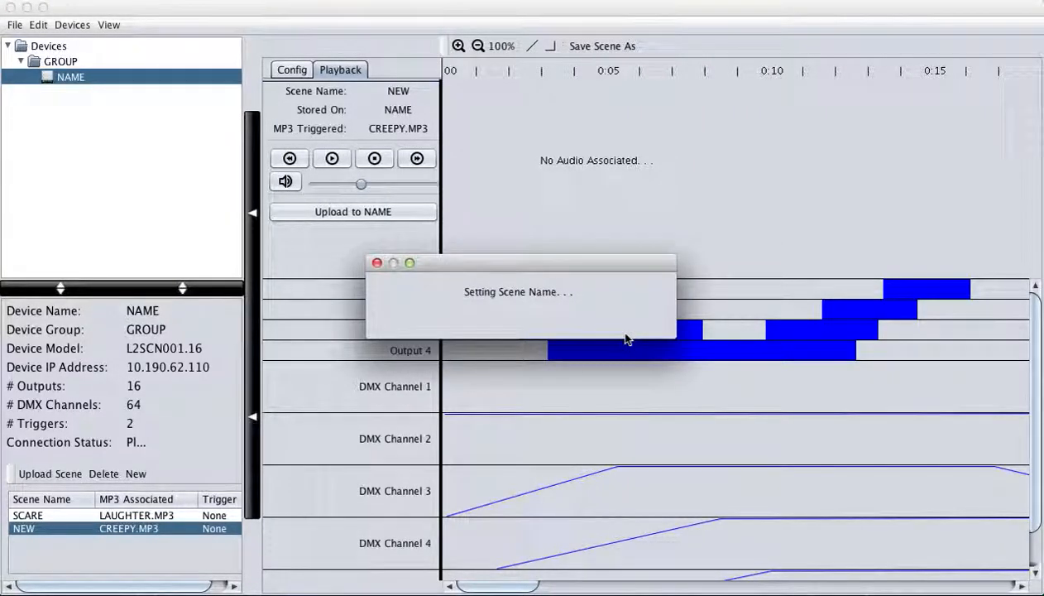
{"action": "left_click", "coordinate": [655, 328]}
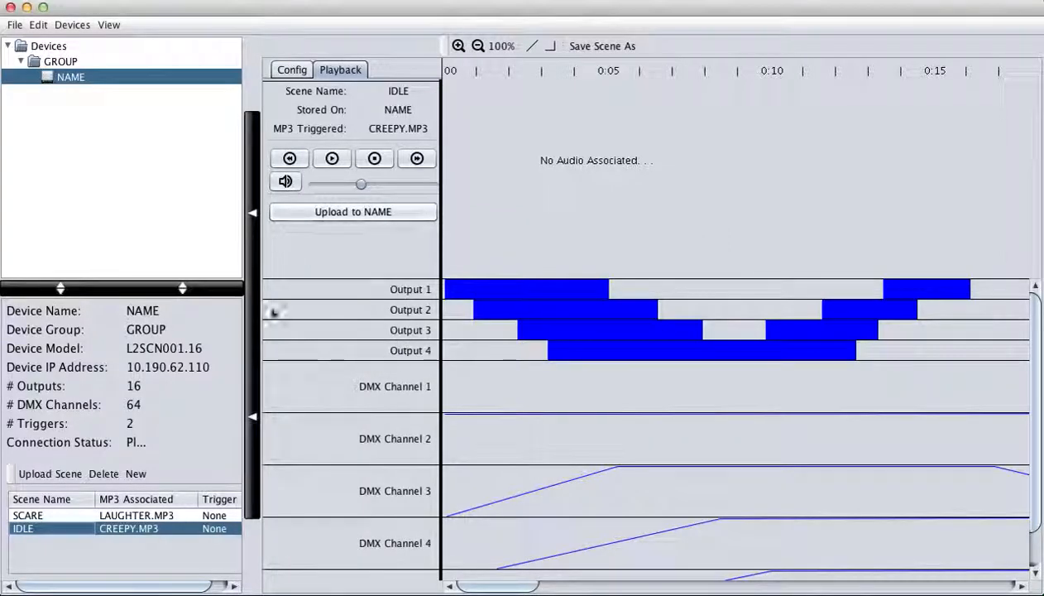
{"action": "scroll", "coordinate": [493, 377], "scroll_direction": "down", "scroll_amount": 2}
{"action": "scroll", "coordinate": [497, 378], "scroll_direction": "up", "scroll_amount": 2}
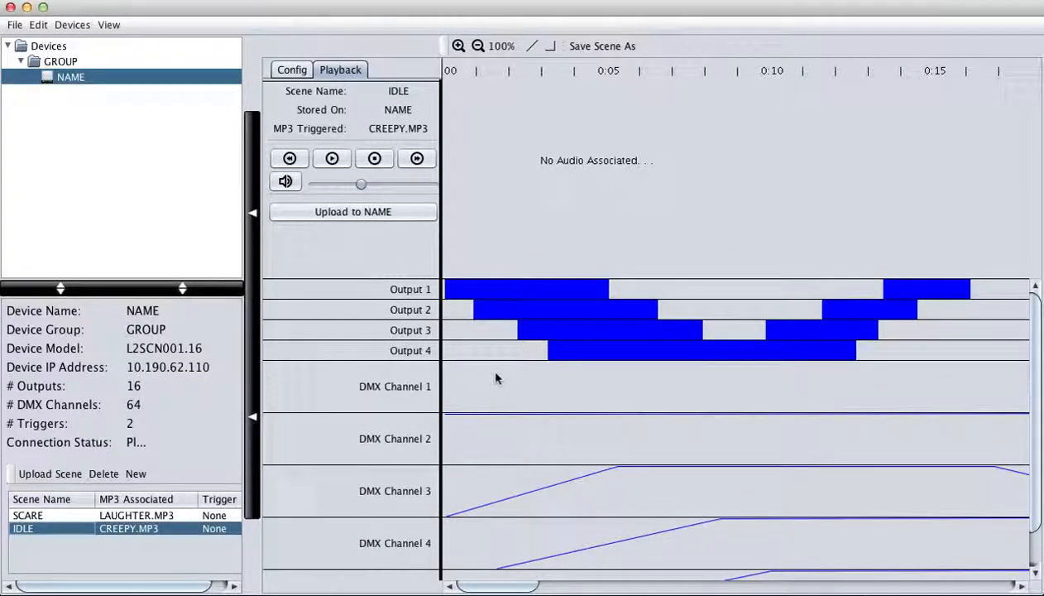
- Upload the renamed IDLE scene to the NAME device
{"action": "left_click", "coordinate": [372, 213]}
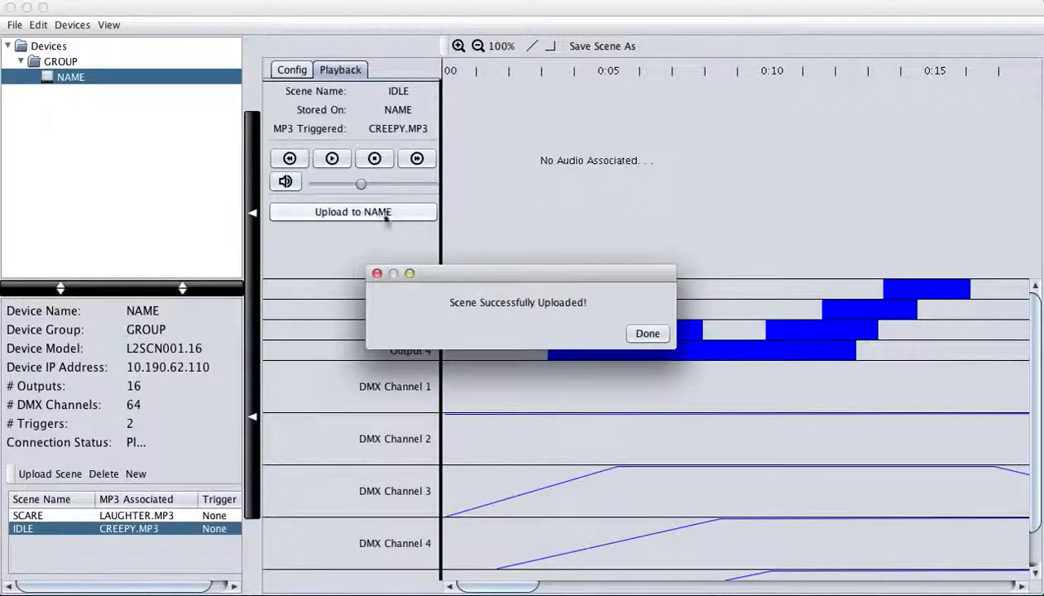
{"action": "left_click", "coordinate": [655, 333]}
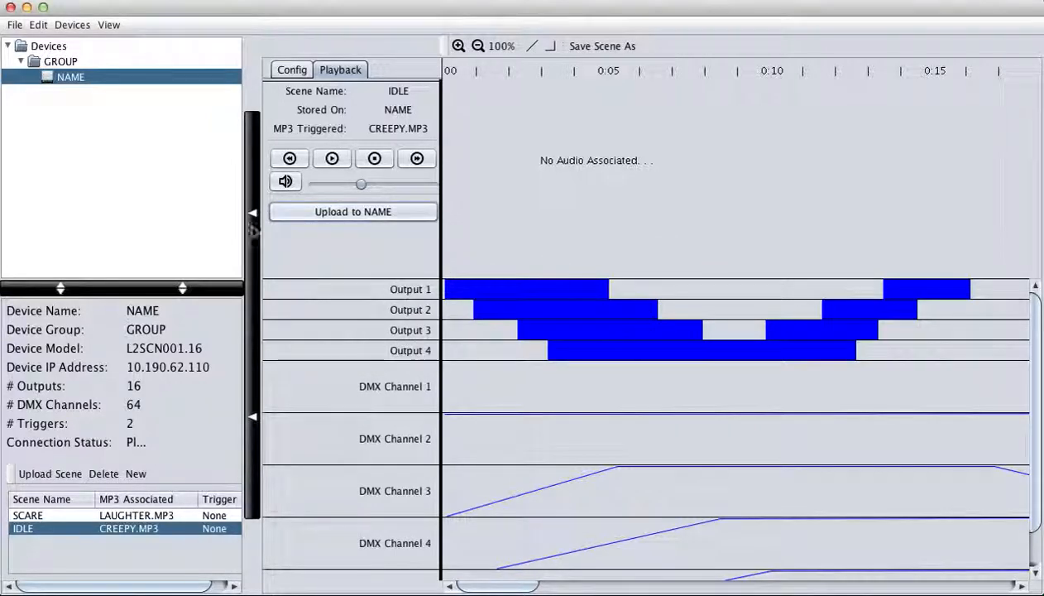
{"action": "scroll", "coordinate": [594, 403], "scroll_direction": "down", "scroll_amount": 1}
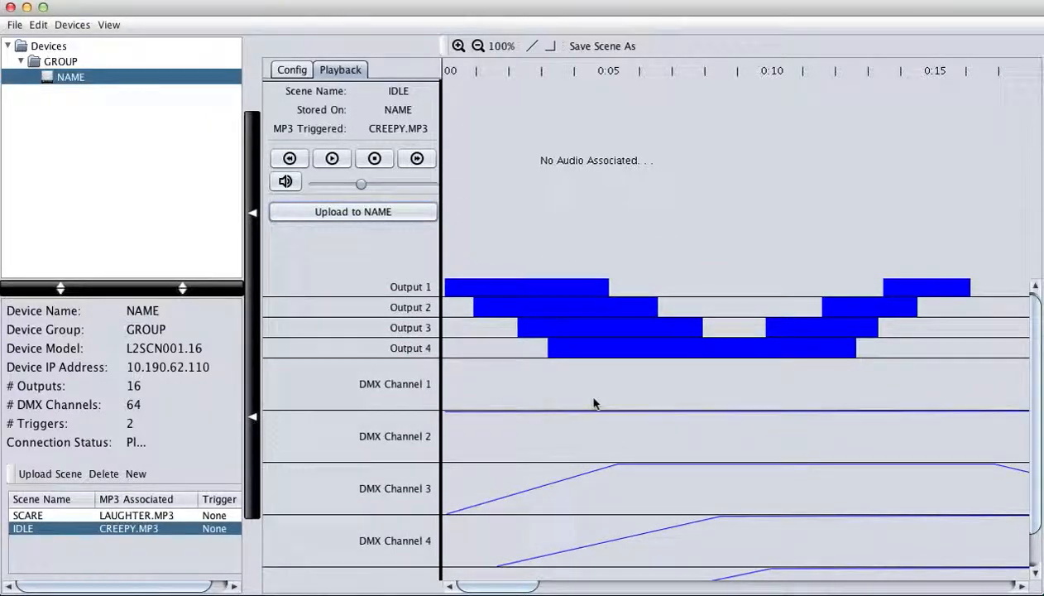
- Play the IDLE scene on the device for about 12 seconds, then stop playback
{"action": "left_click", "coordinate": [334, 159]}
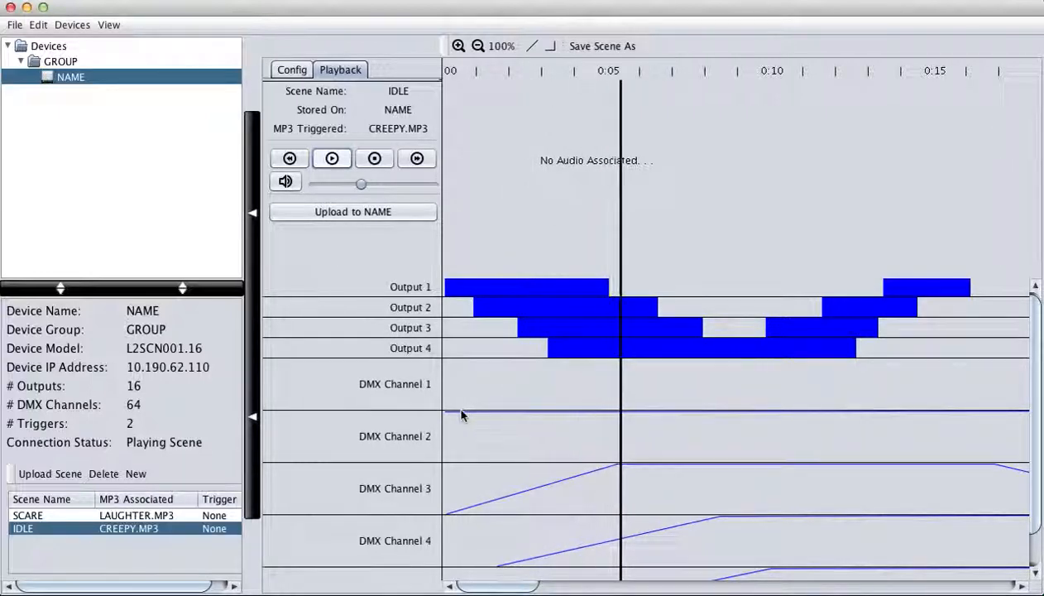
{"action": "left_click", "coordinate": [374, 164]}
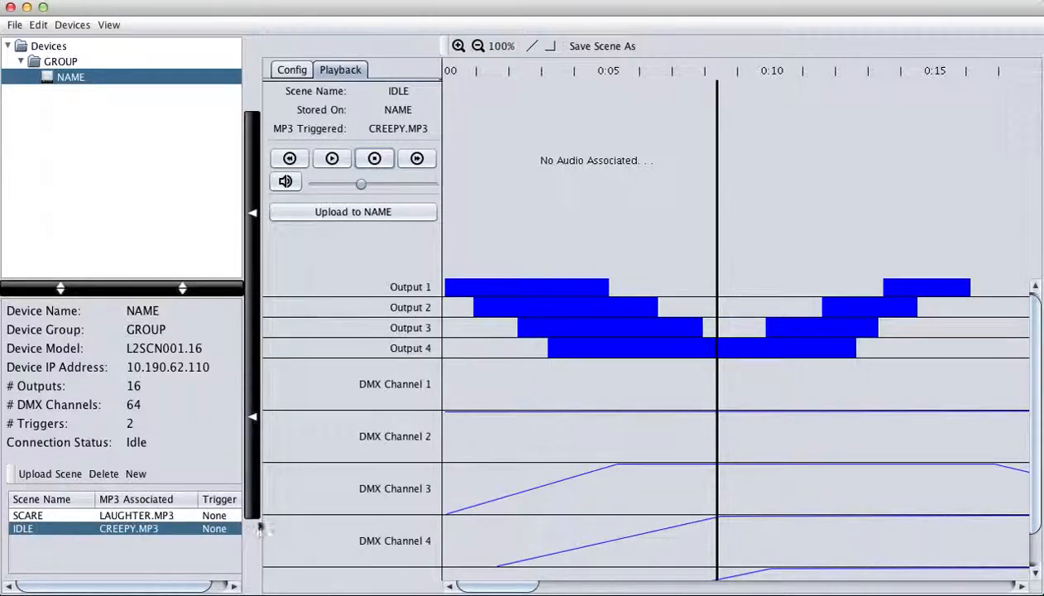
- Assign trigger 1 to the SCARE scene
{"action": "left_click", "coordinate": [232, 518]}
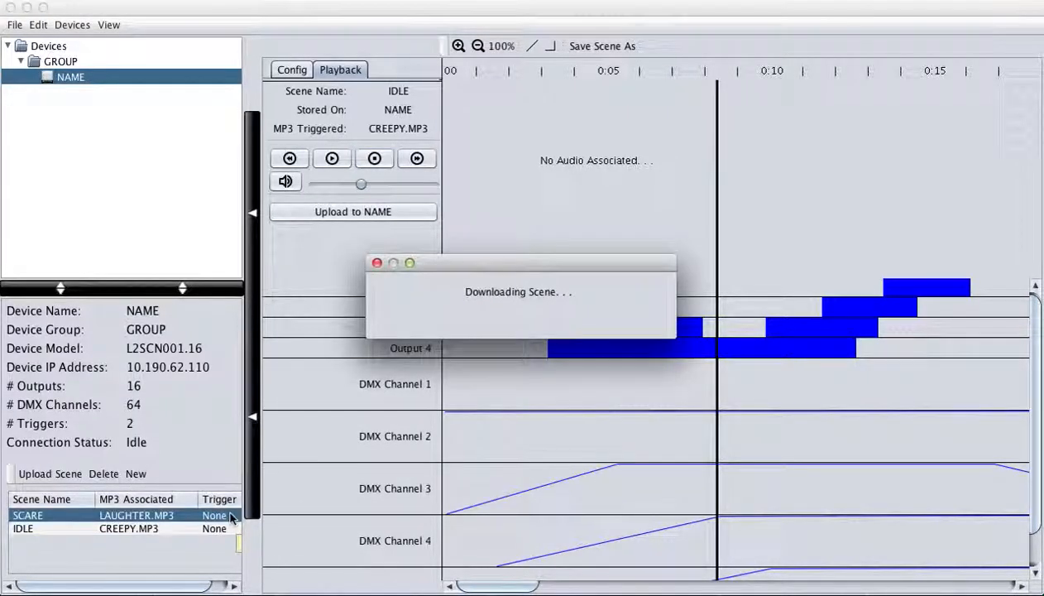
{"action": "left_click", "coordinate": [222, 520]}
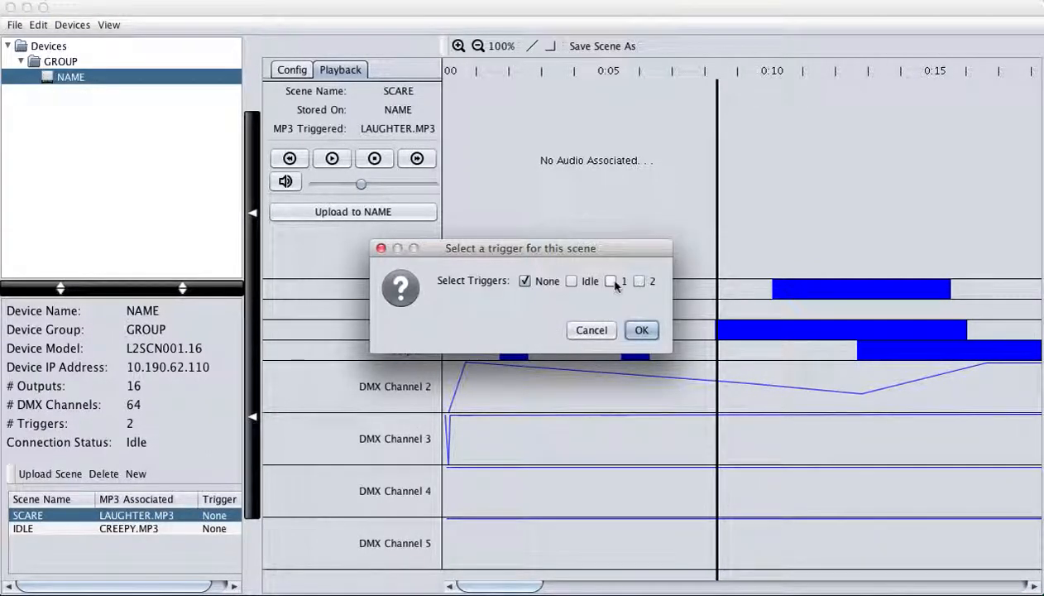
{"action": "left_click", "coordinate": [611, 281]}
{"action": "left_click", "coordinate": [641, 329]}
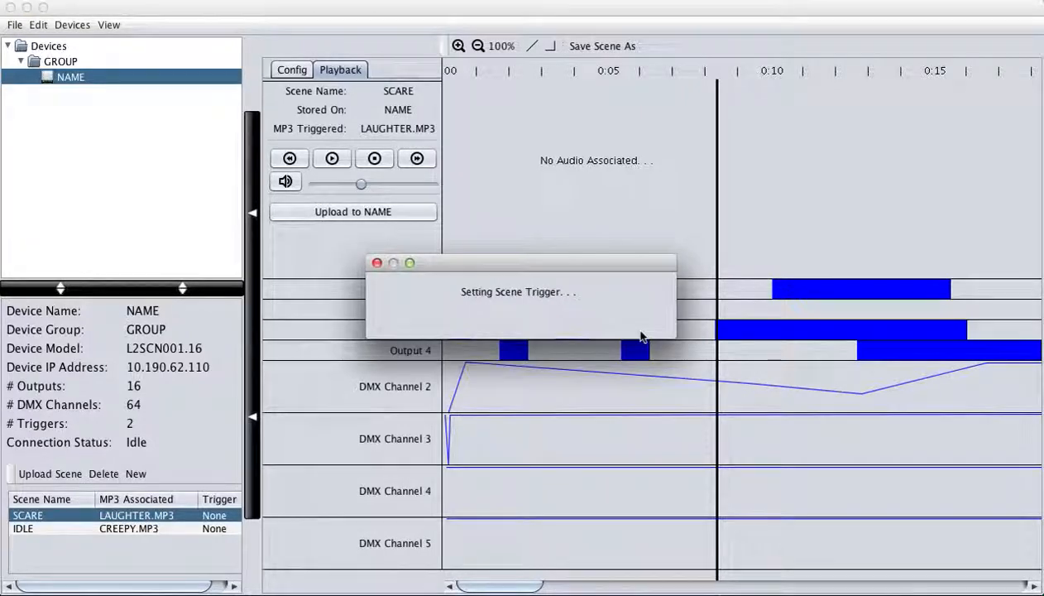
{"action": "left_click", "coordinate": [646, 323]}
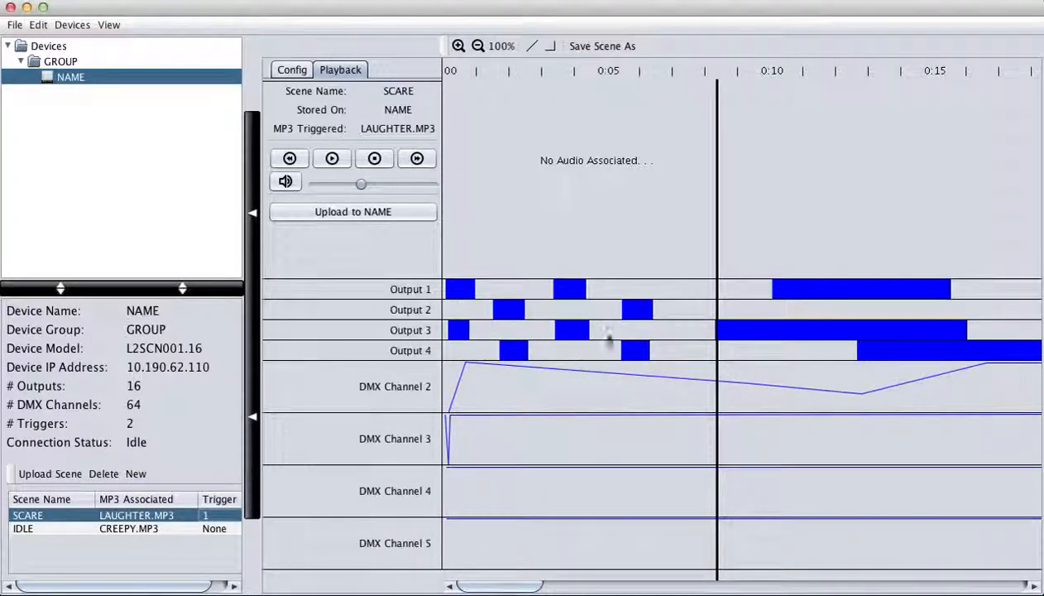
- Set the IDLE scene to run on the Idle trigger
{"action": "left_click", "coordinate": [222, 530]}
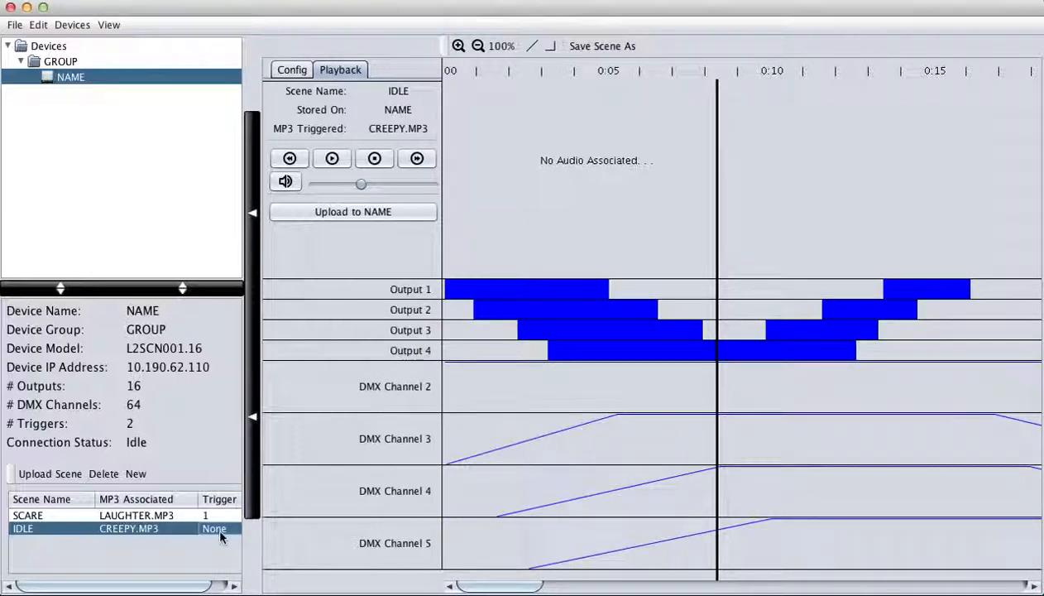
{"action": "left_click", "coordinate": [219, 530]}
{"action": "left_click", "coordinate": [572, 281]}
{"action": "left_click", "coordinate": [642, 331]}
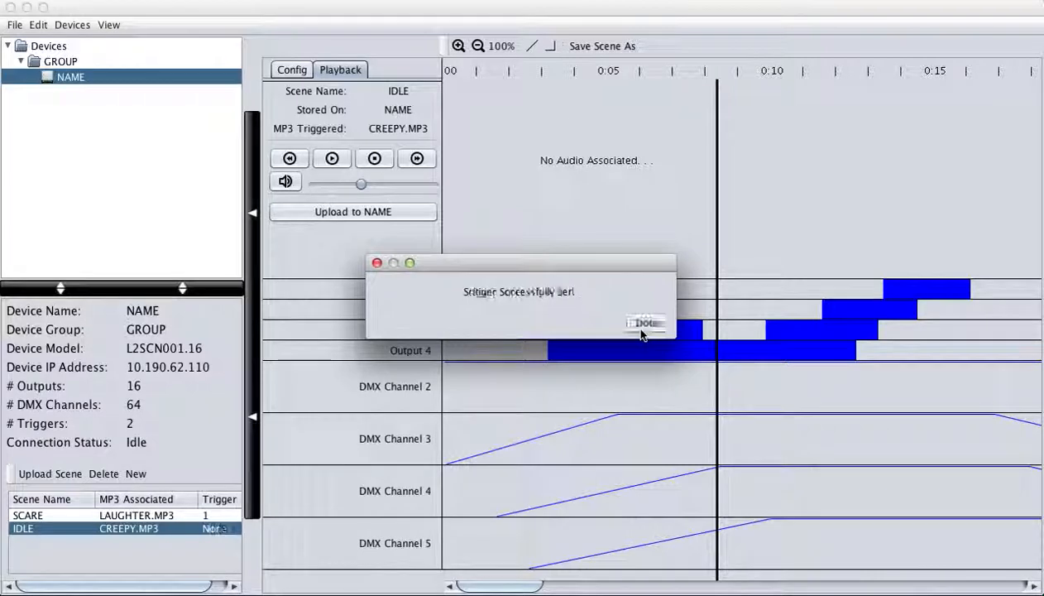
{"action": "left_click", "coordinate": [648, 323]}
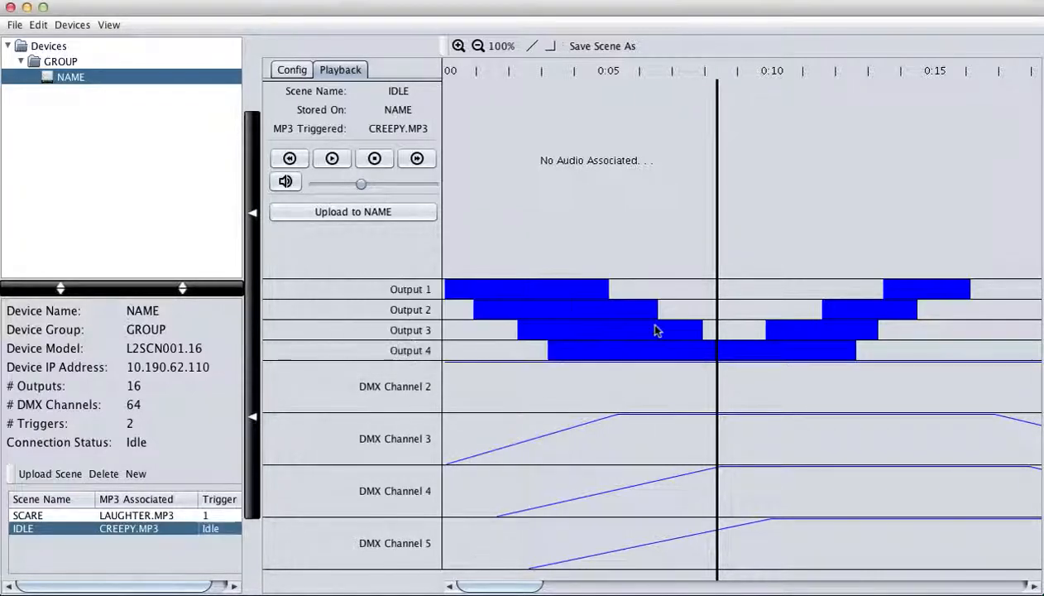